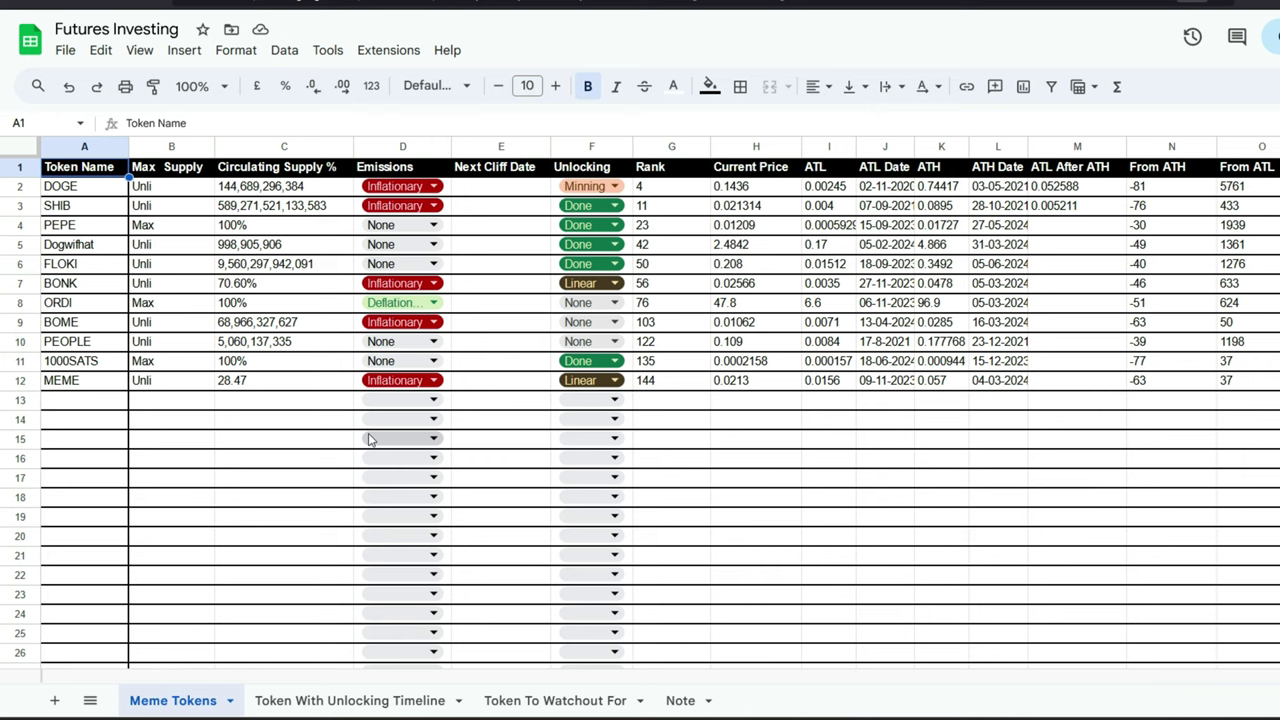
left_click(369, 440)
left_click(369, 440)
left_click(369, 440)
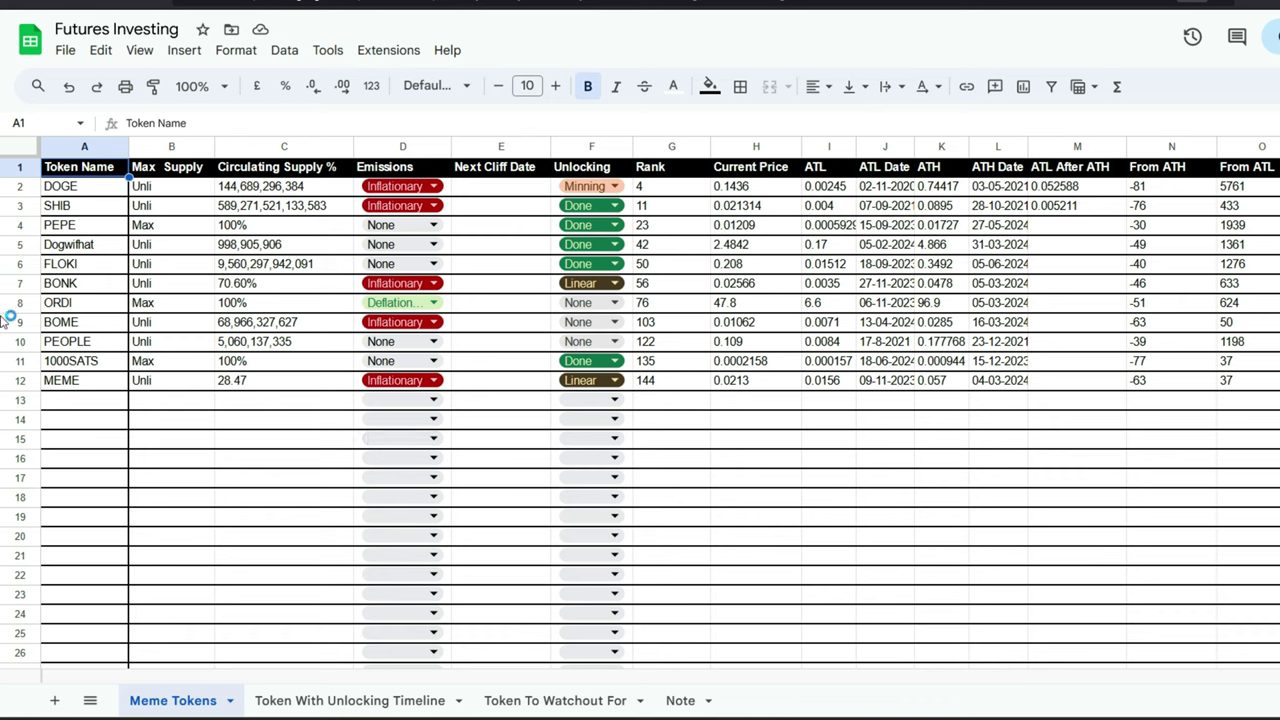
left_click(60, 54)
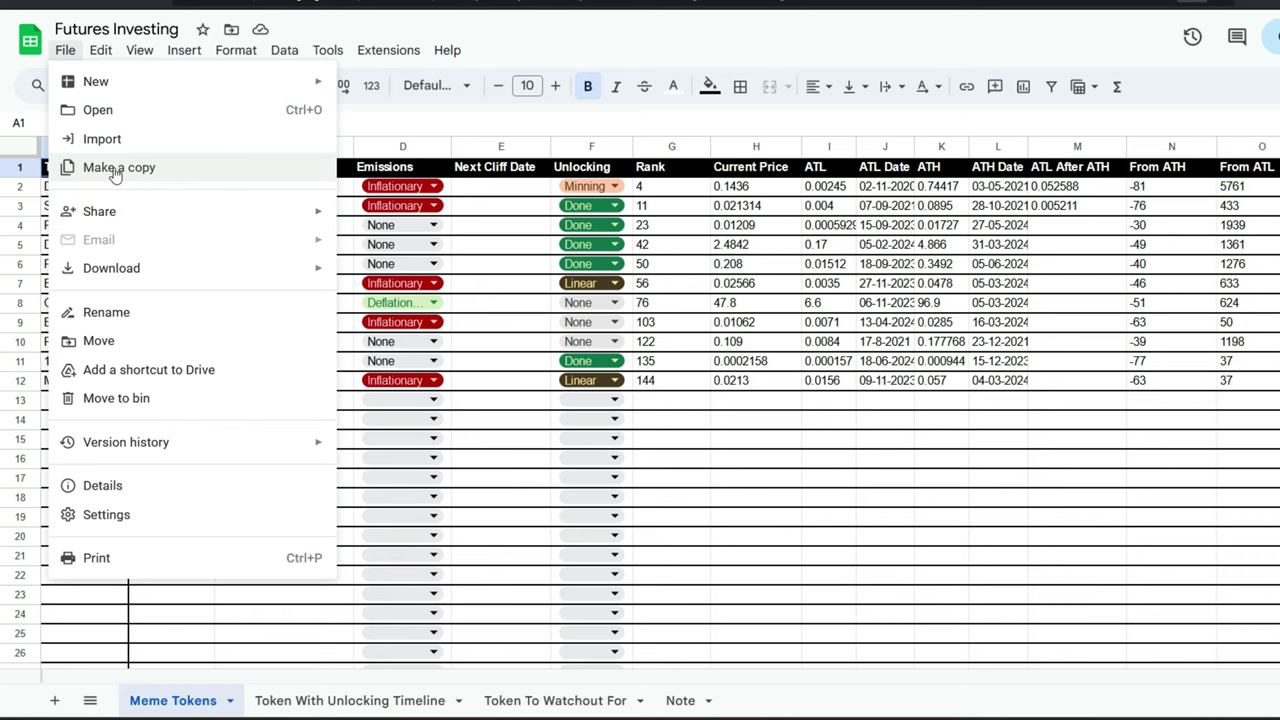
left_click(495, 432)
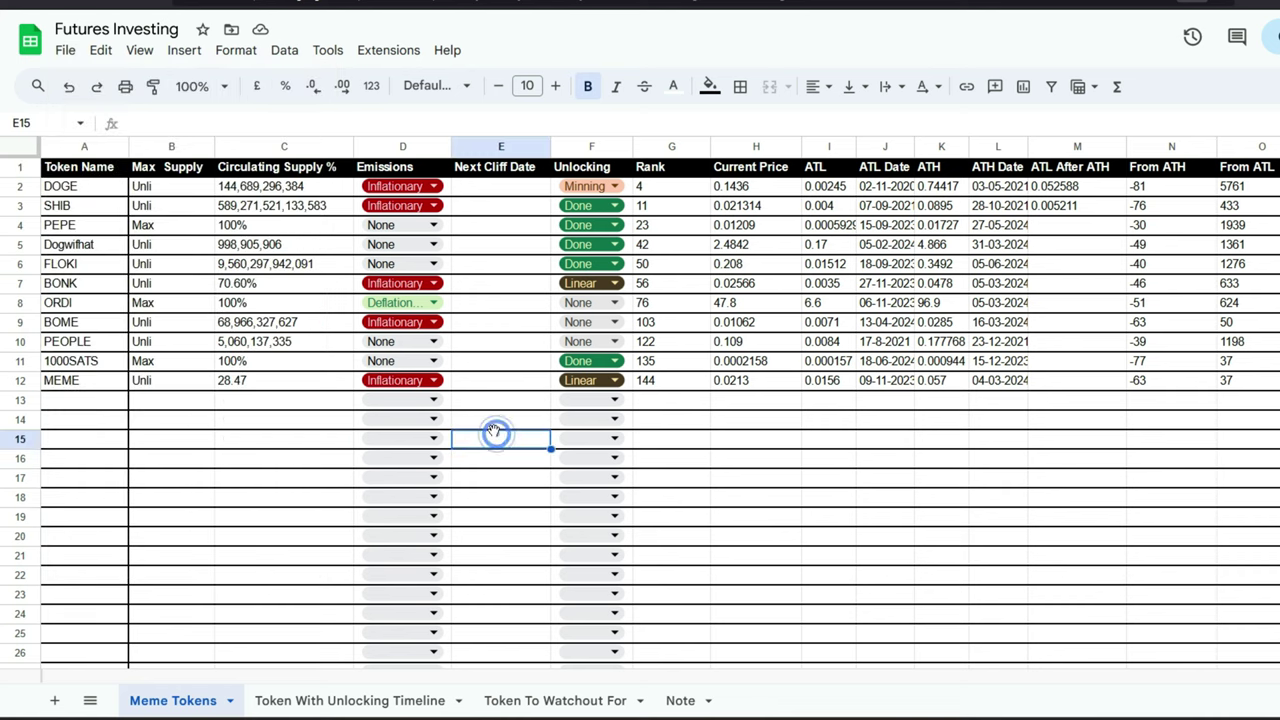
left_click(451, 350)
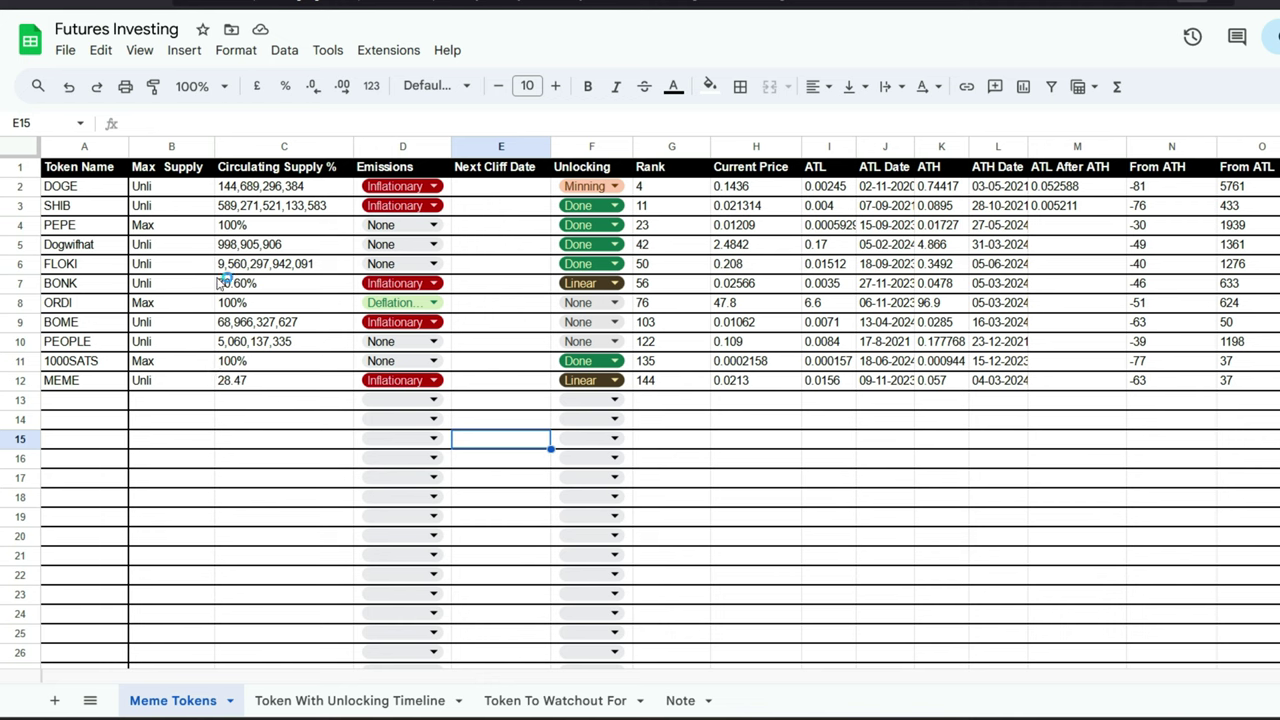
- Look over the token names, Max Supply and Circulating Supply entries on the Meme Tokens sheet
left_click(92, 250)
left_click(170, 250)
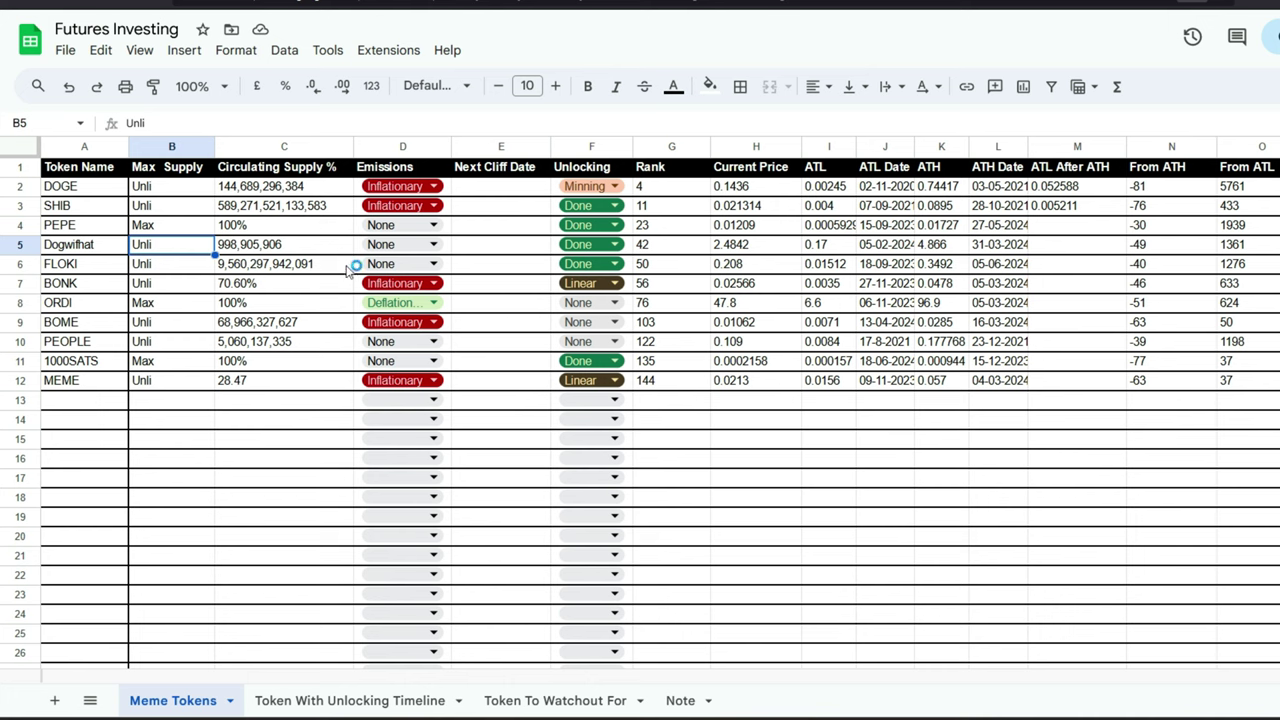
left_click(272, 286)
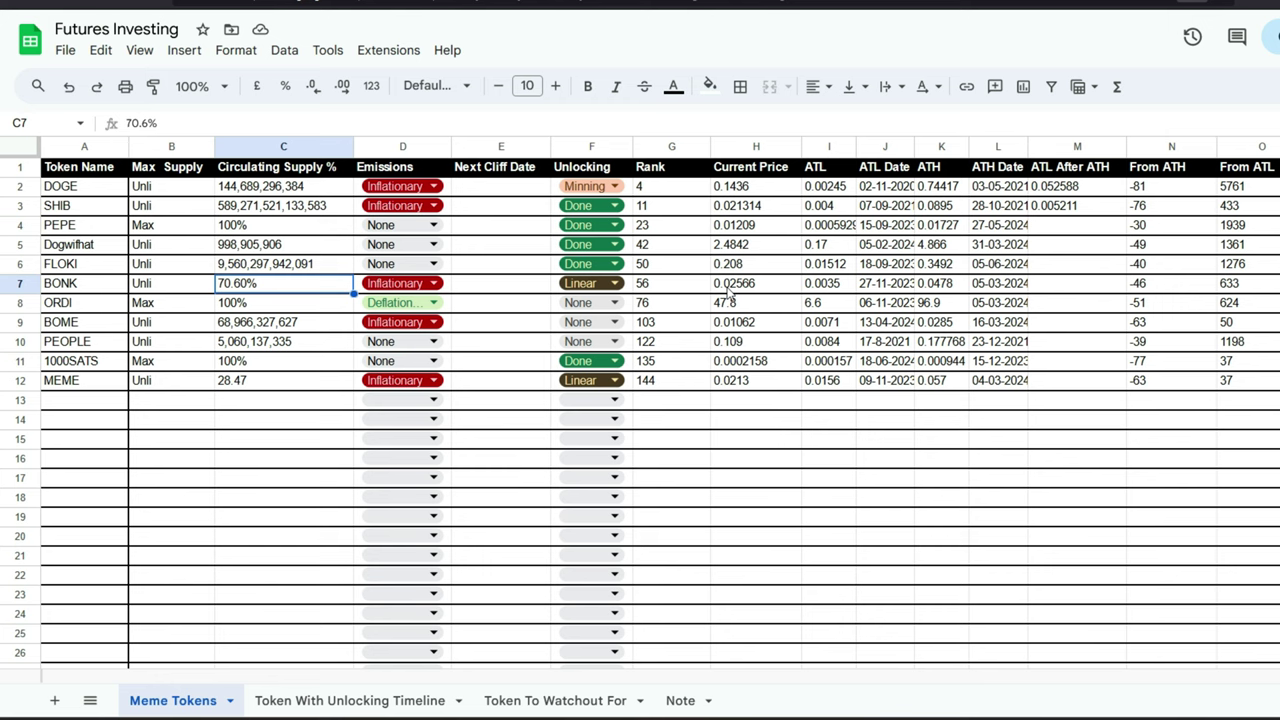
left_click(172, 402)
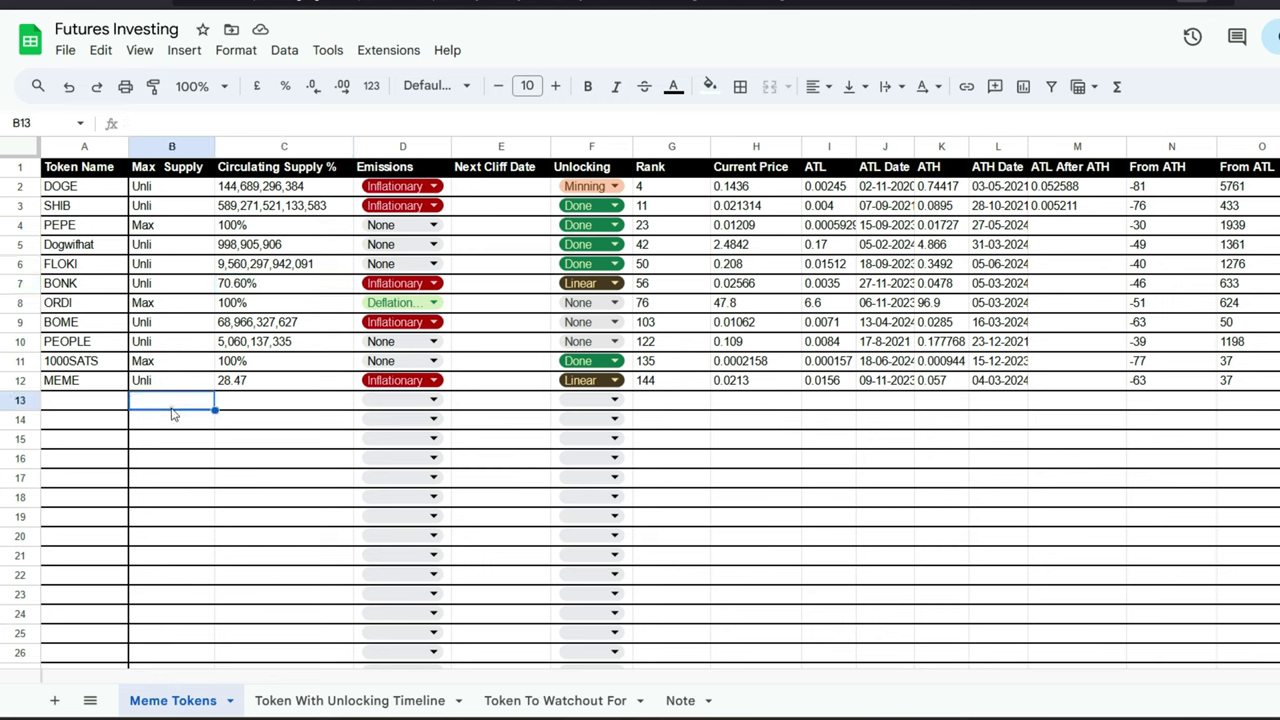
left_click(172, 412)
left_click(180, 700)
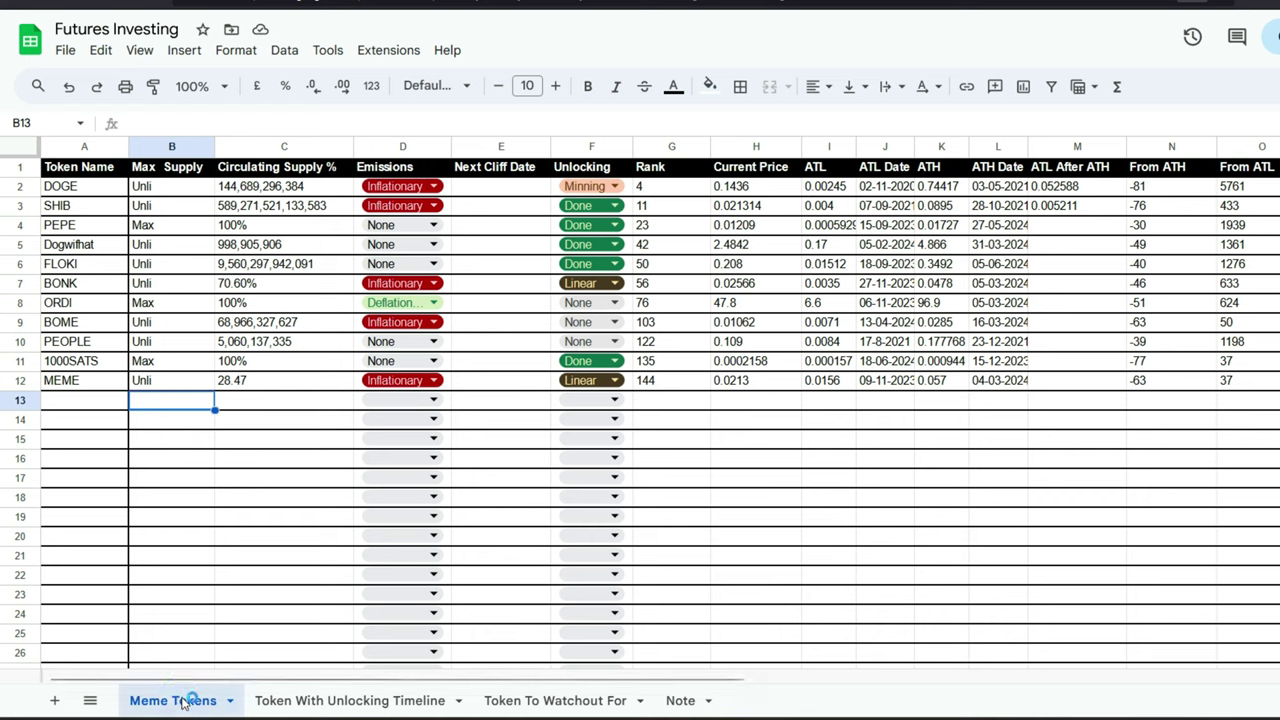
- Review the header columns from Token Name through Unlocking, including the circulating supply entries for BONK and DOGE
left_click(60, 171)
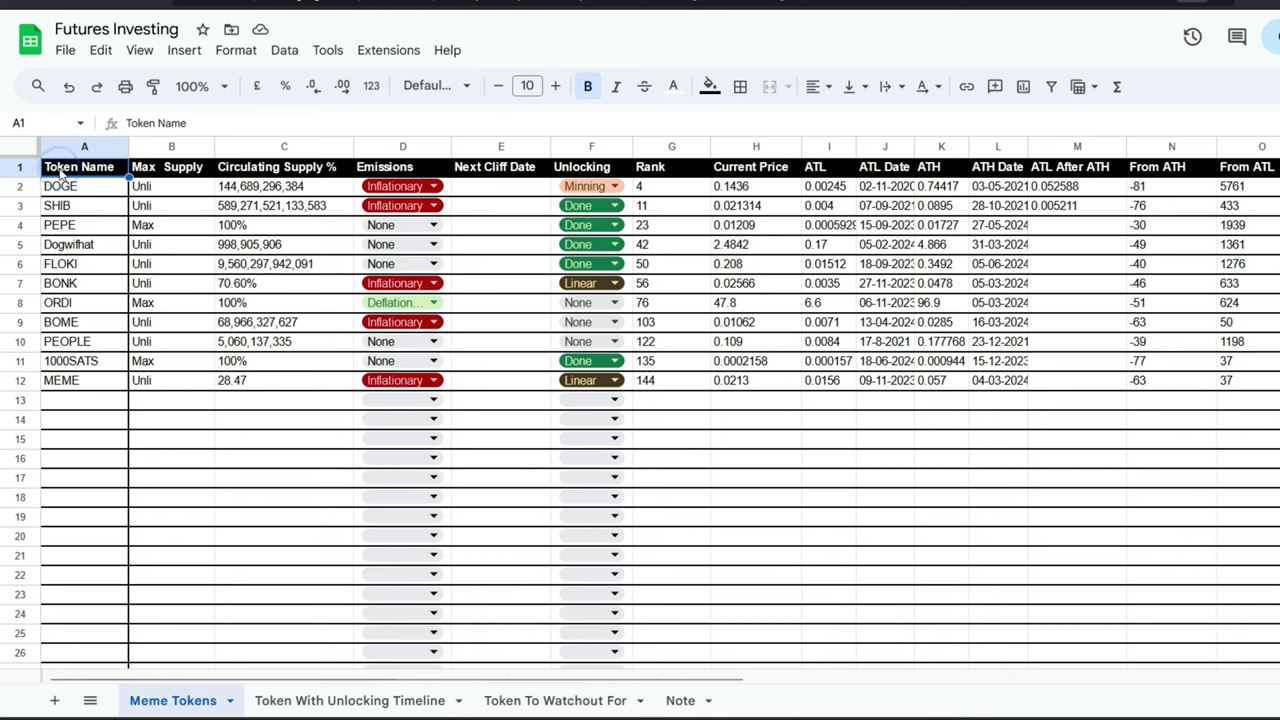
left_click(170, 175)
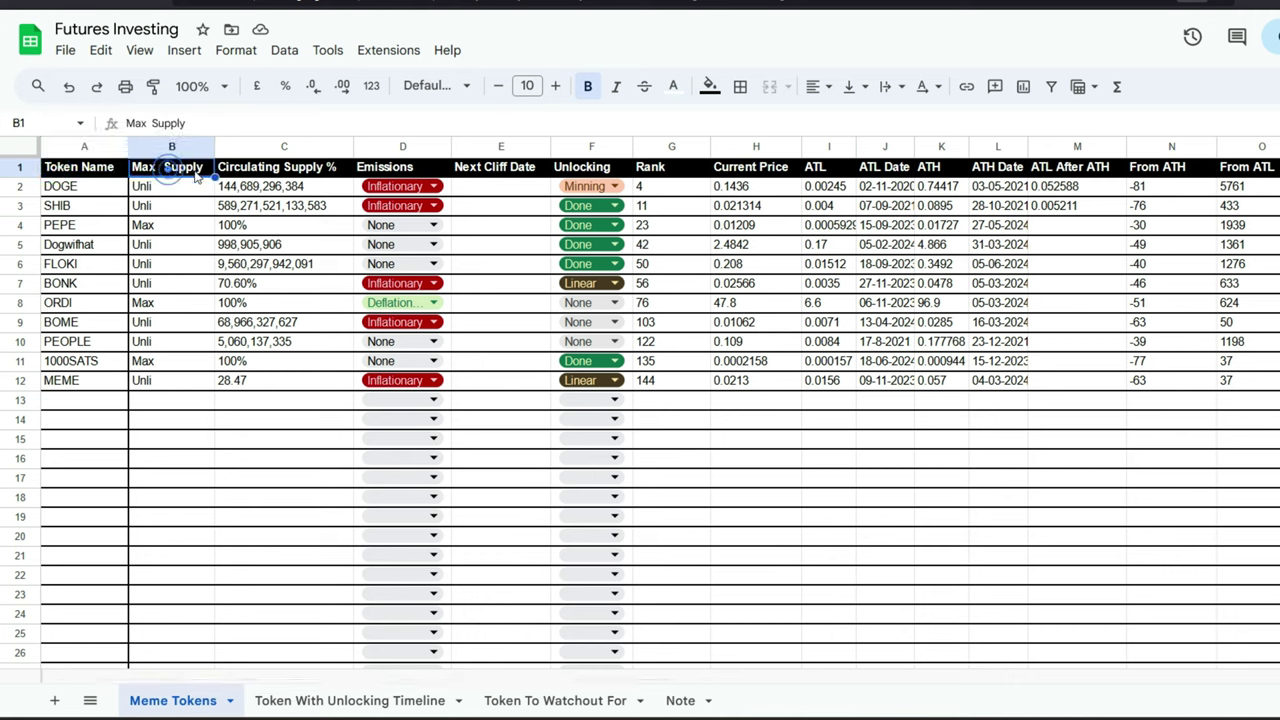
left_click(270, 171)
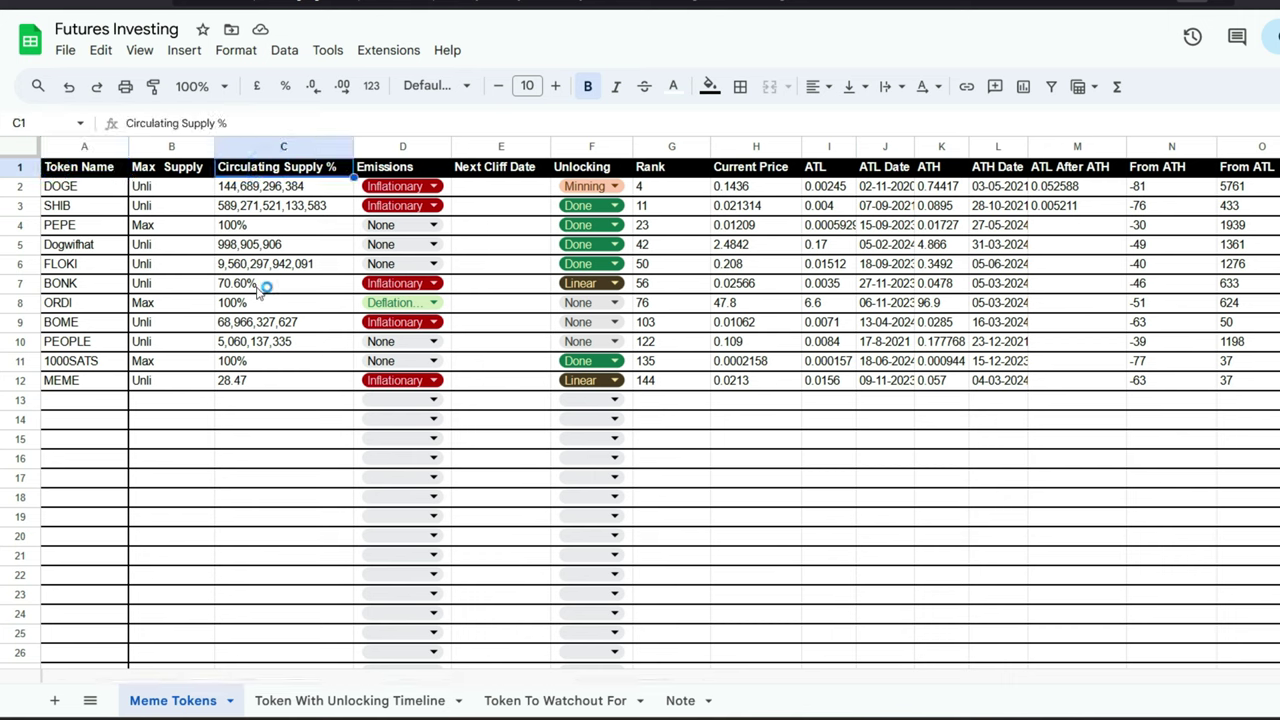
left_click(260, 287)
left_click(315, 174)
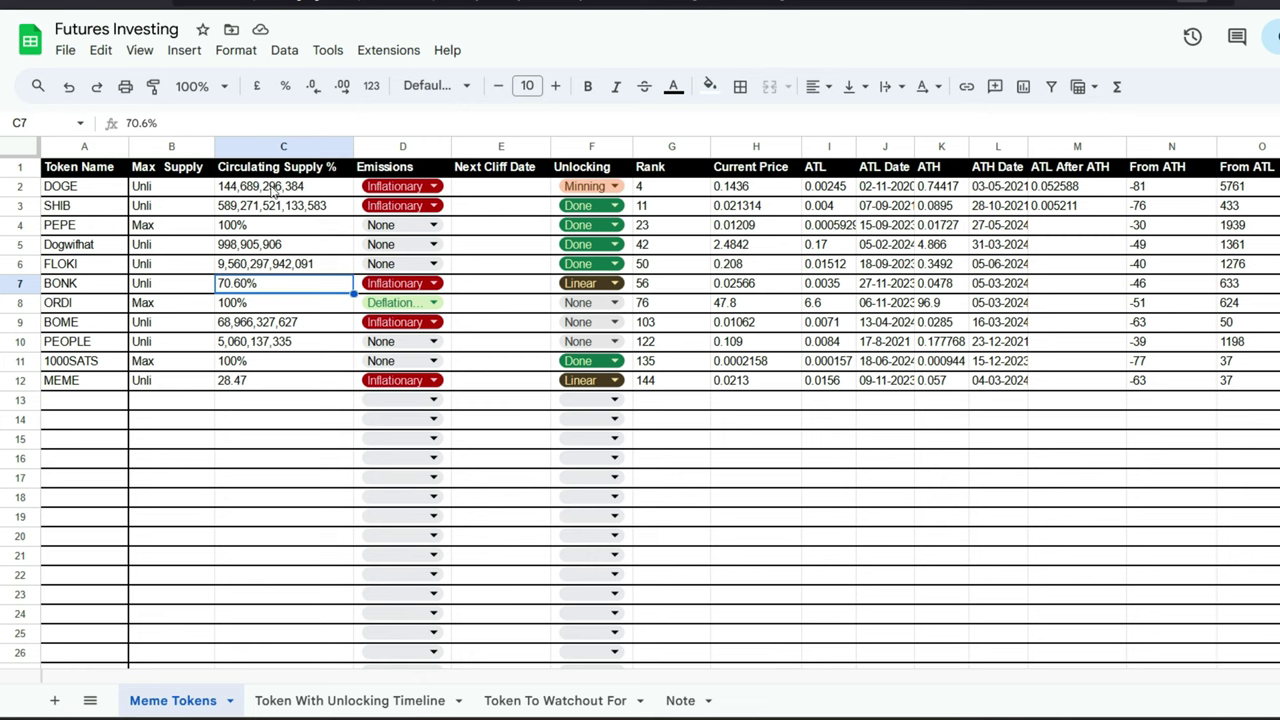
left_click(280, 186)
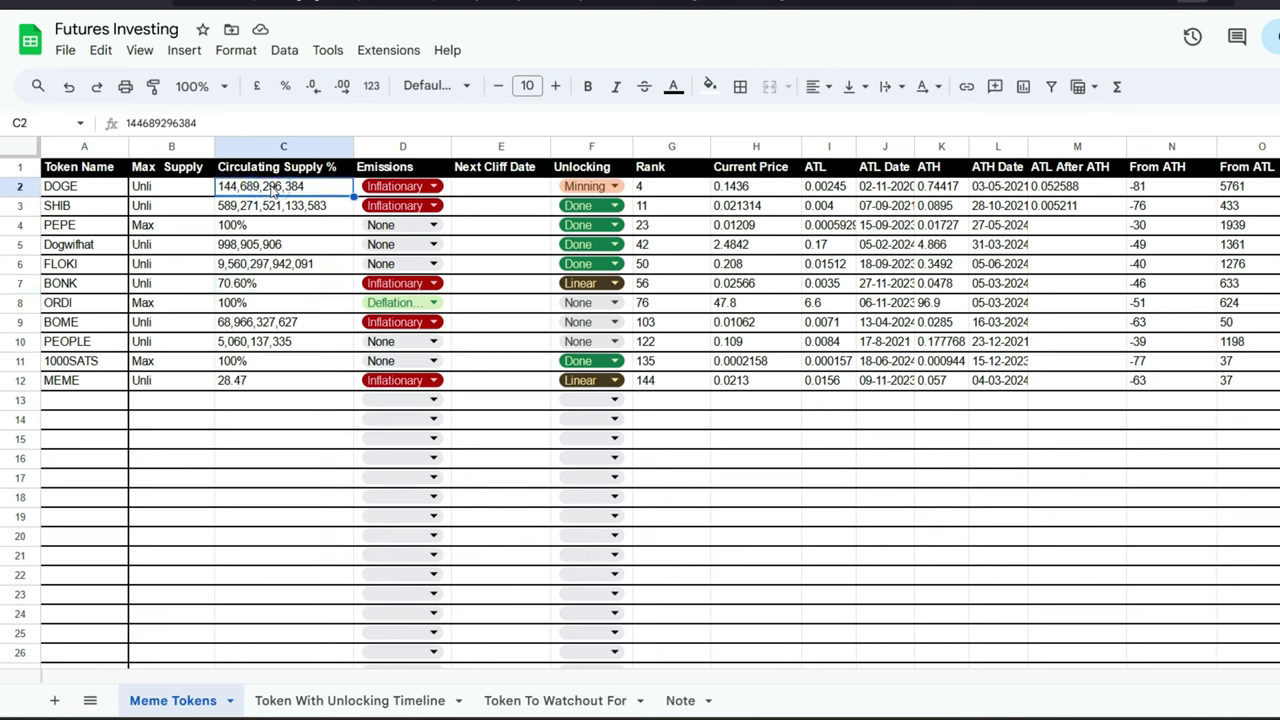
left_click(385, 167)
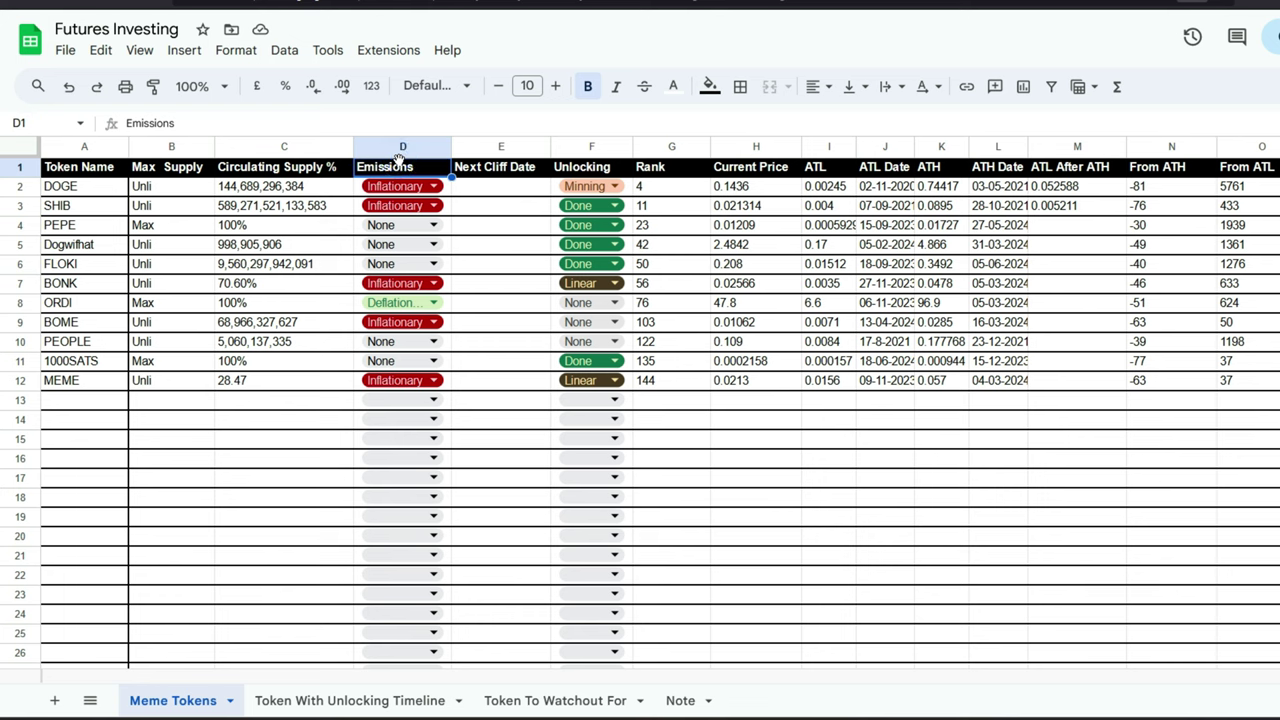
left_click(527, 172)
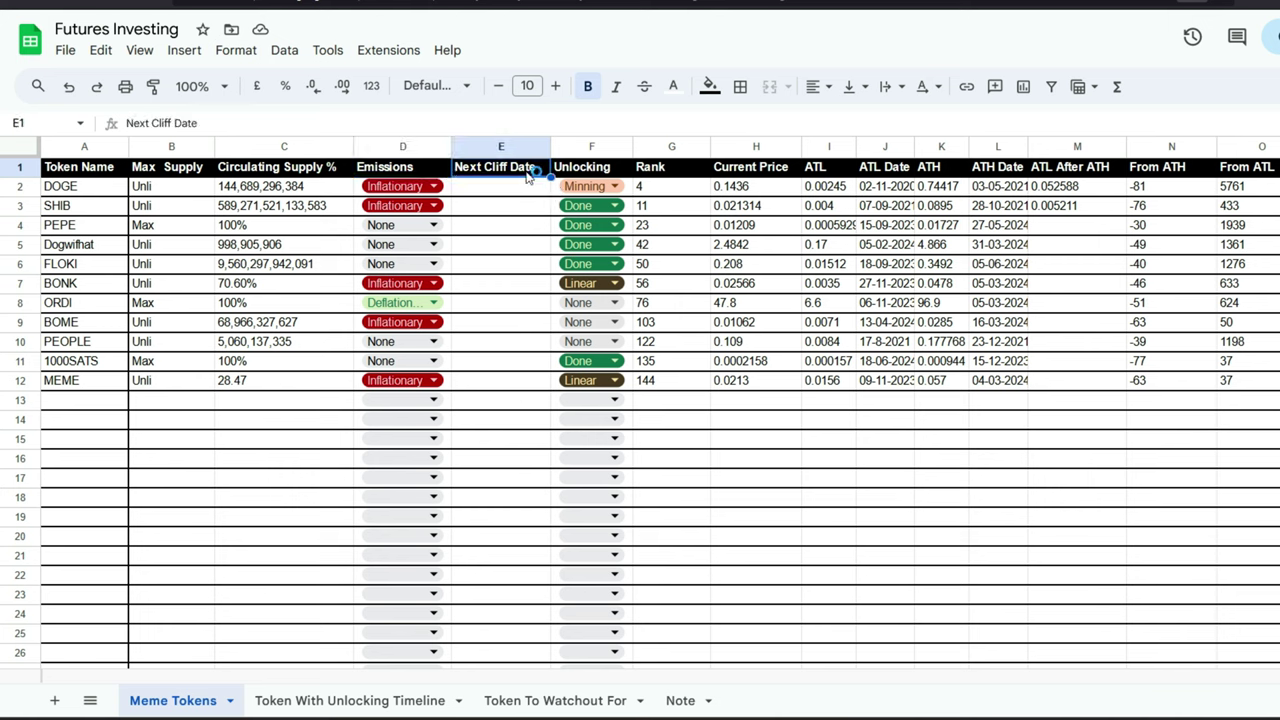
left_click(585, 170)
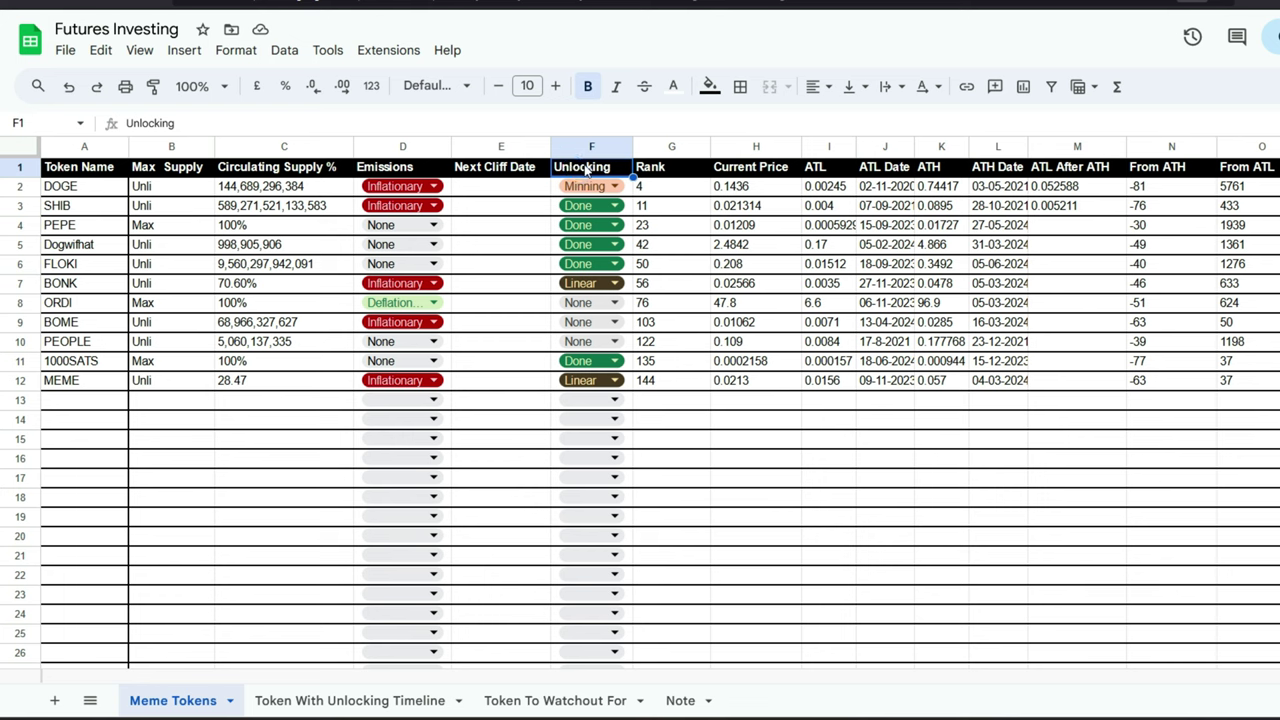
- Review the Rank, Current Price, ATL, ATH and their date columns, through ATL After ATH, From ATH and From ATL
left_click(670, 163)
left_click(752, 170)
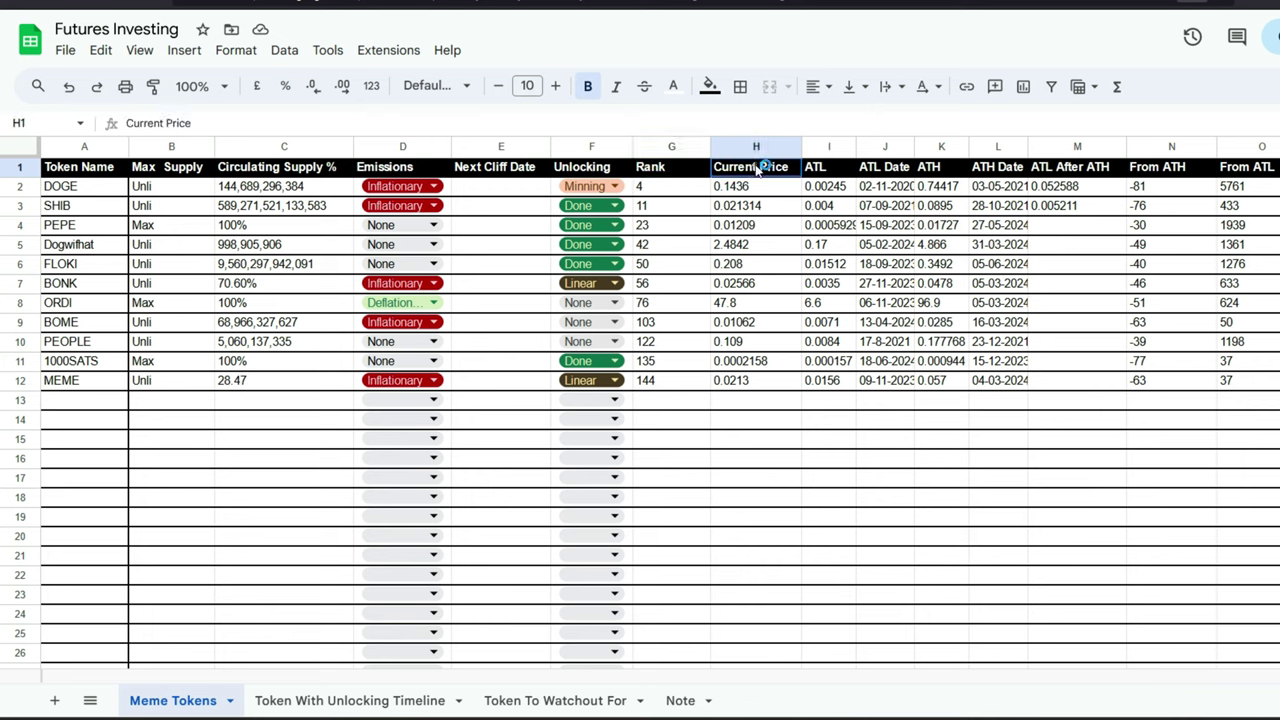
left_click(816, 170)
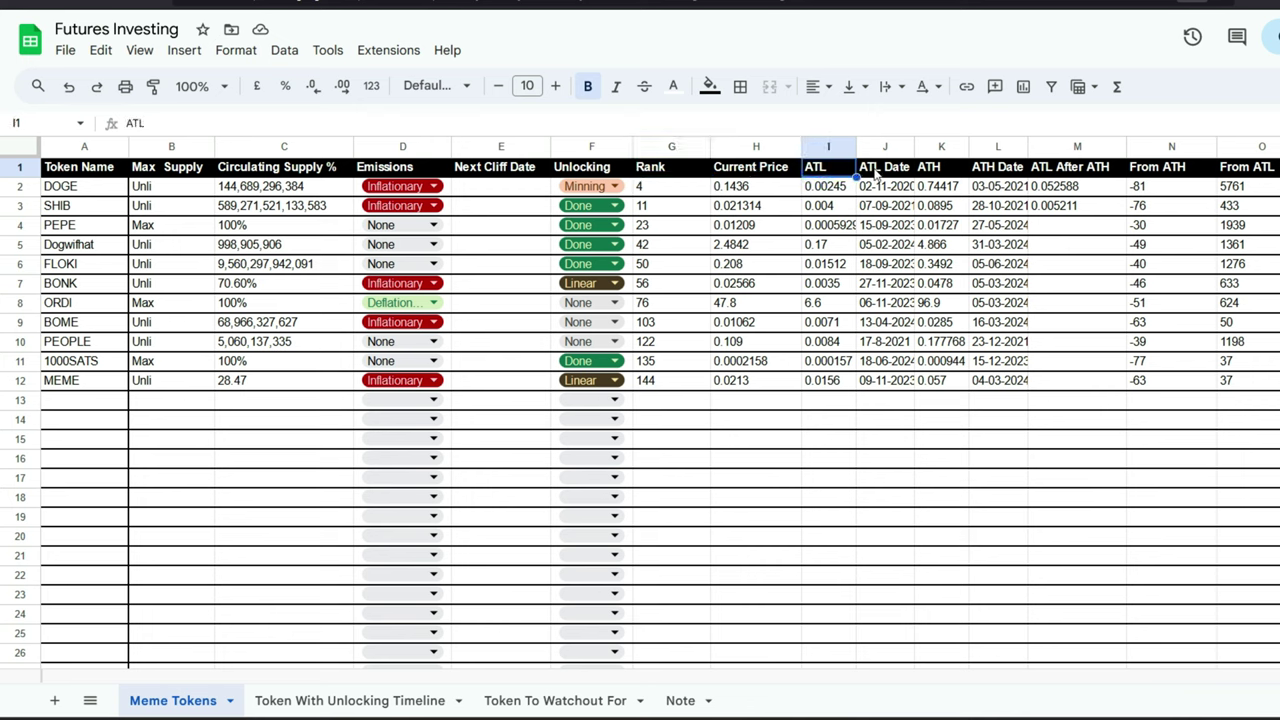
left_click(884, 168)
left_click(925, 168)
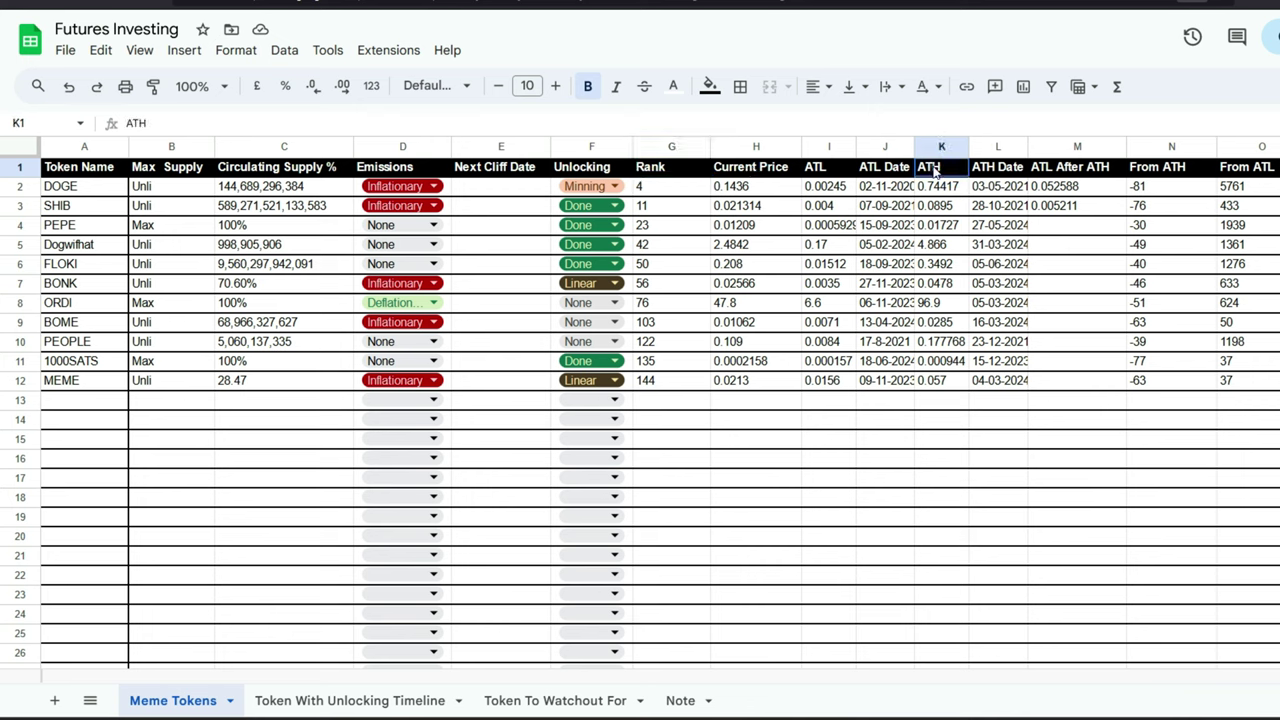
left_click(997, 168)
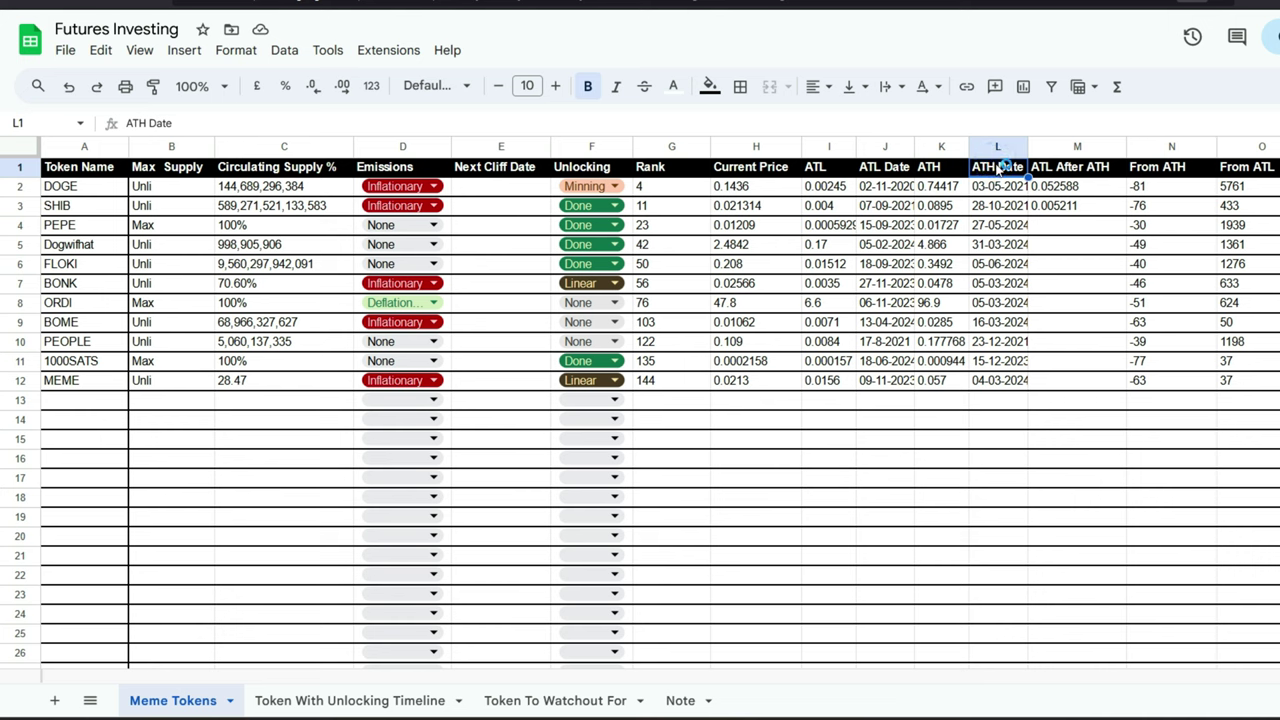
left_click(1074, 171)
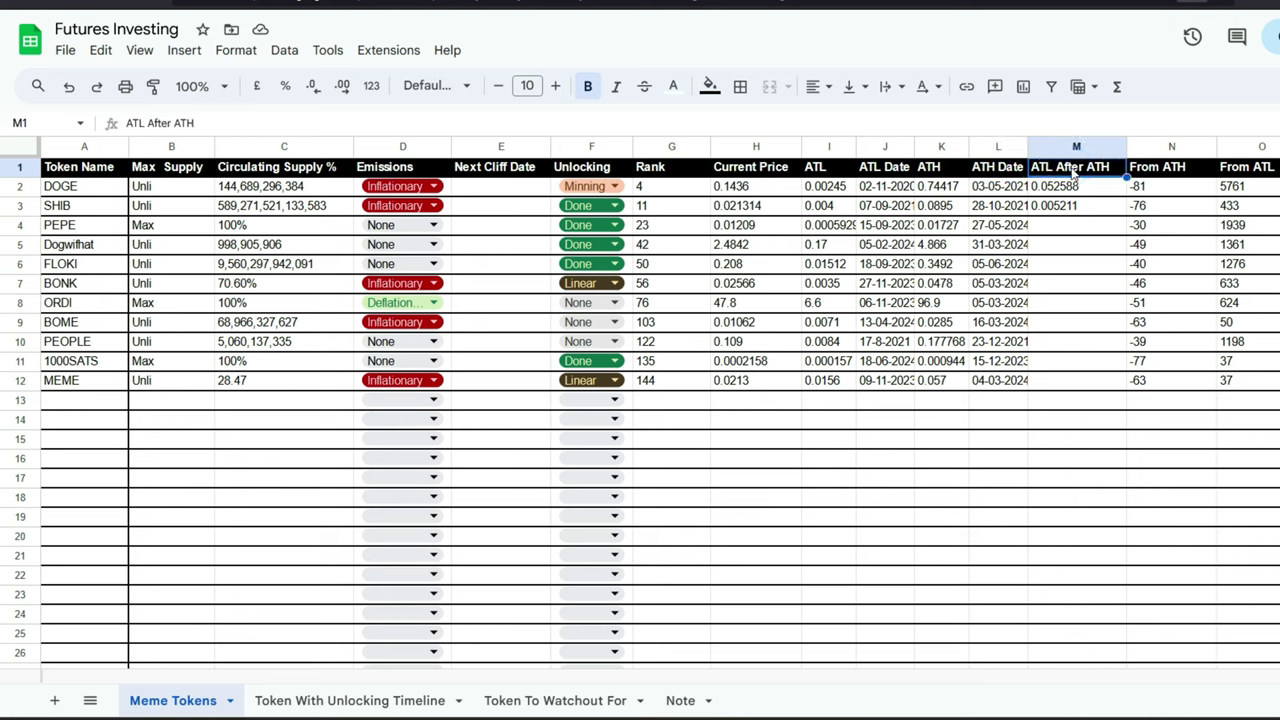
left_click(1170, 170)
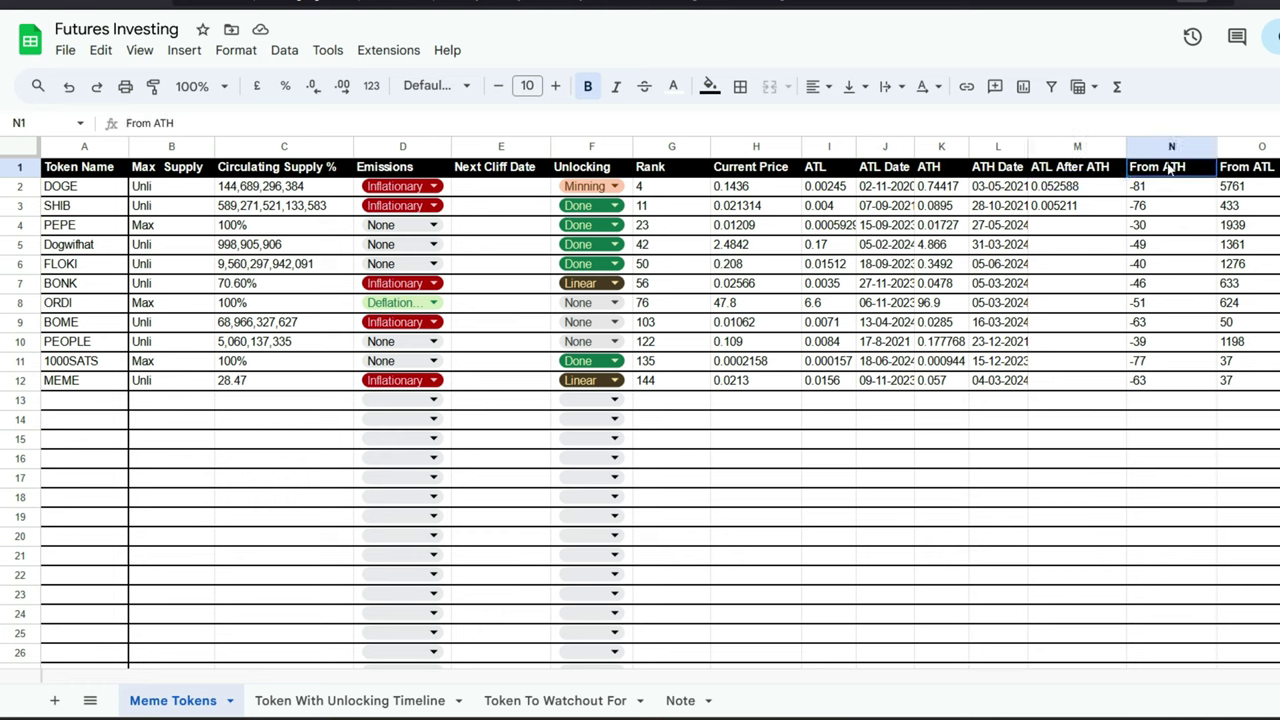
left_click(1166, 168)
left_click(1195, 168)
left_click(1245, 166)
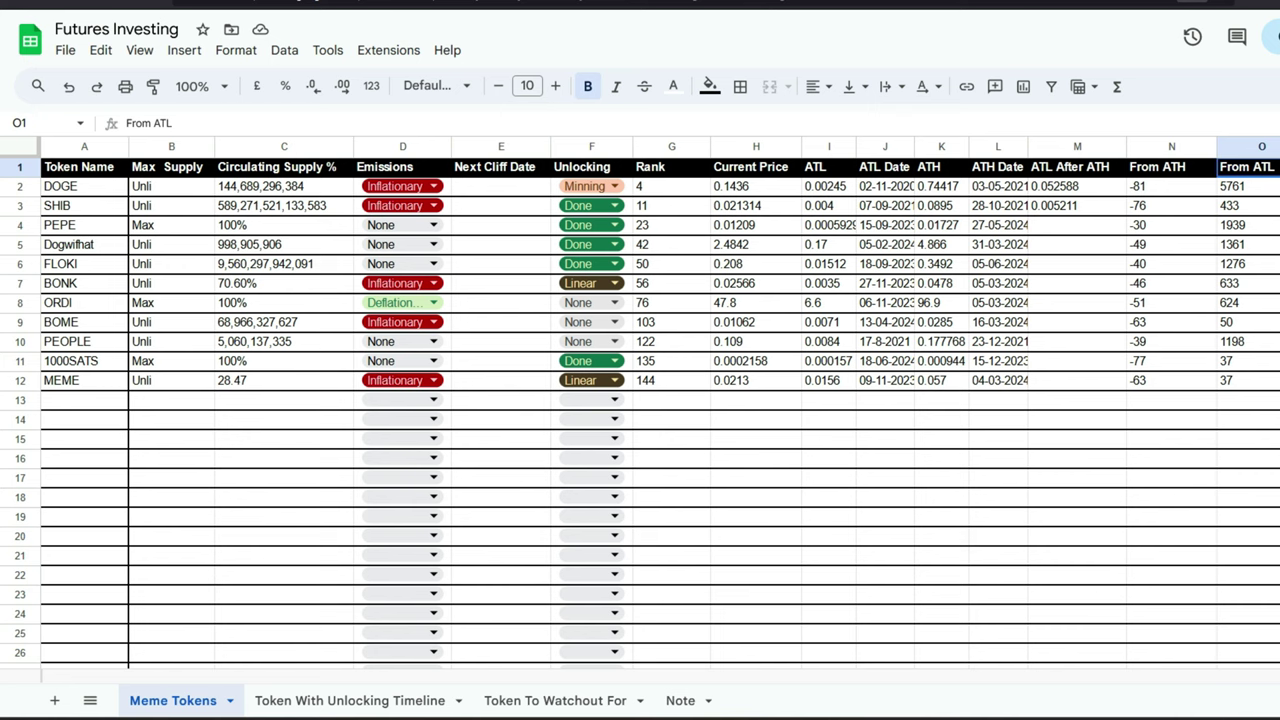
- Inspect DOGE's From ATL and From ATH formulas and compare the From ATL values of the other tokens
left_click(1275, 192)
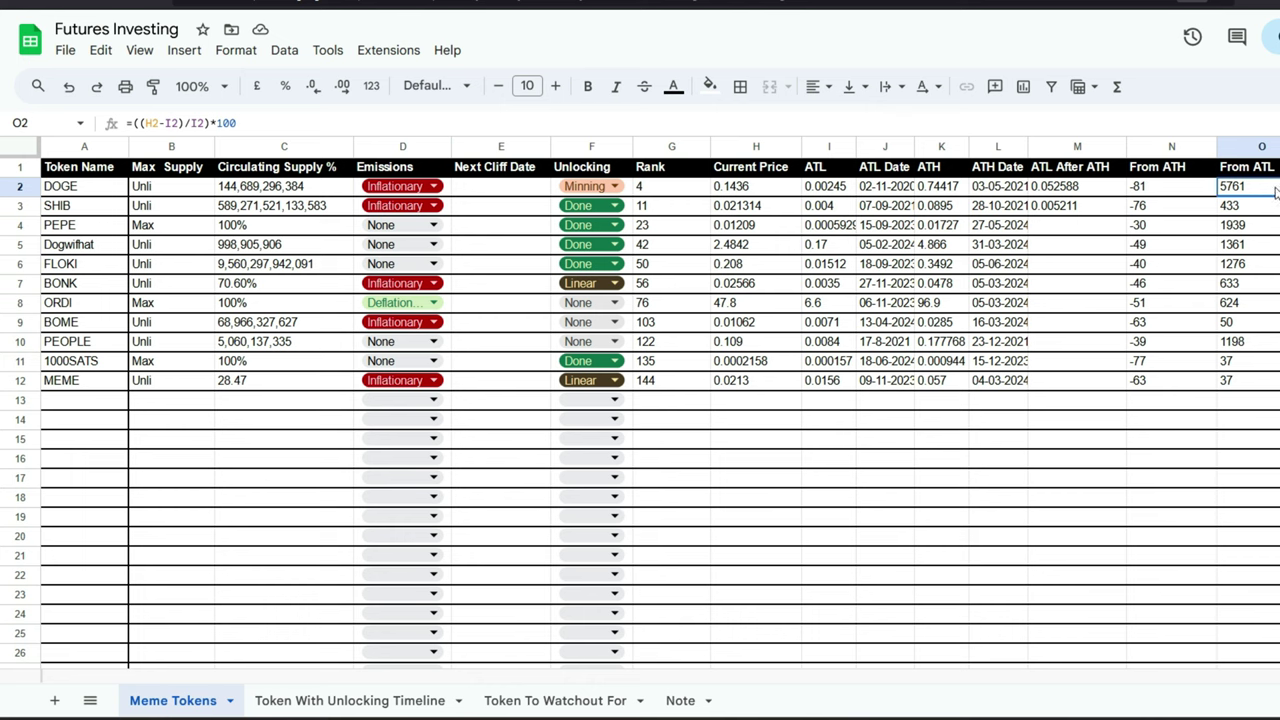
left_click(1178, 195)
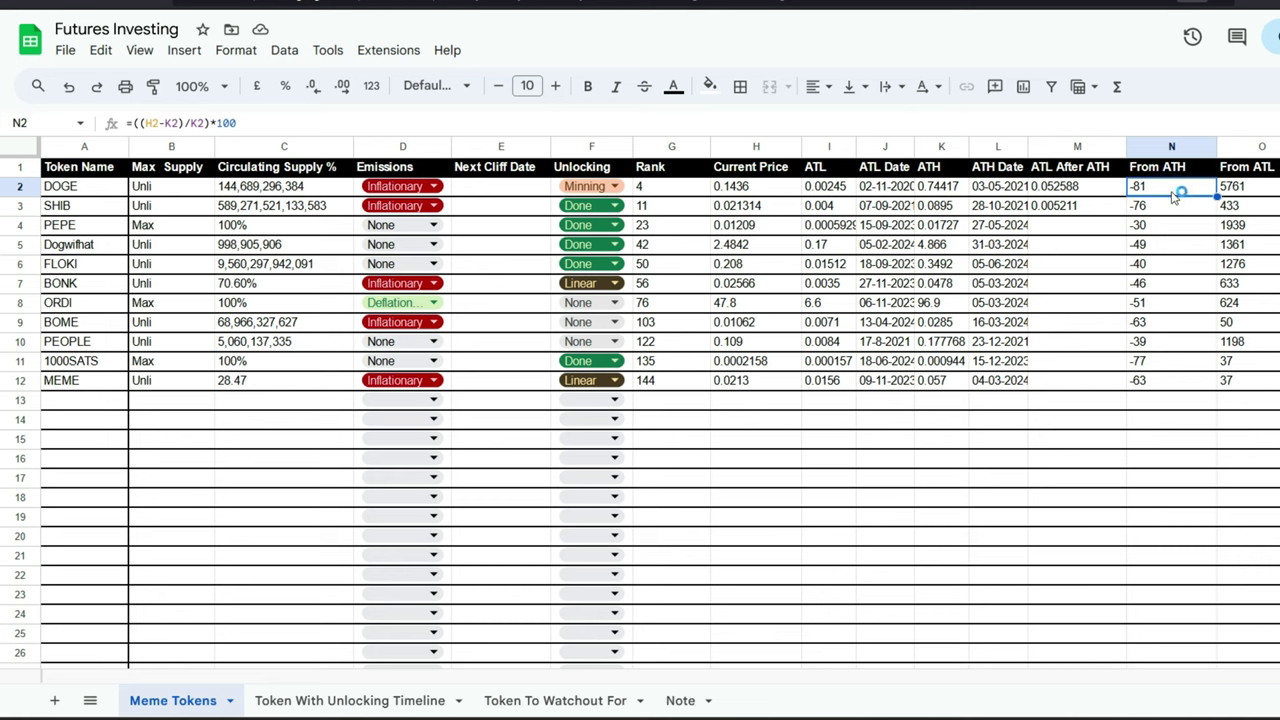
left_click(1262, 206)
left_click(1258, 225)
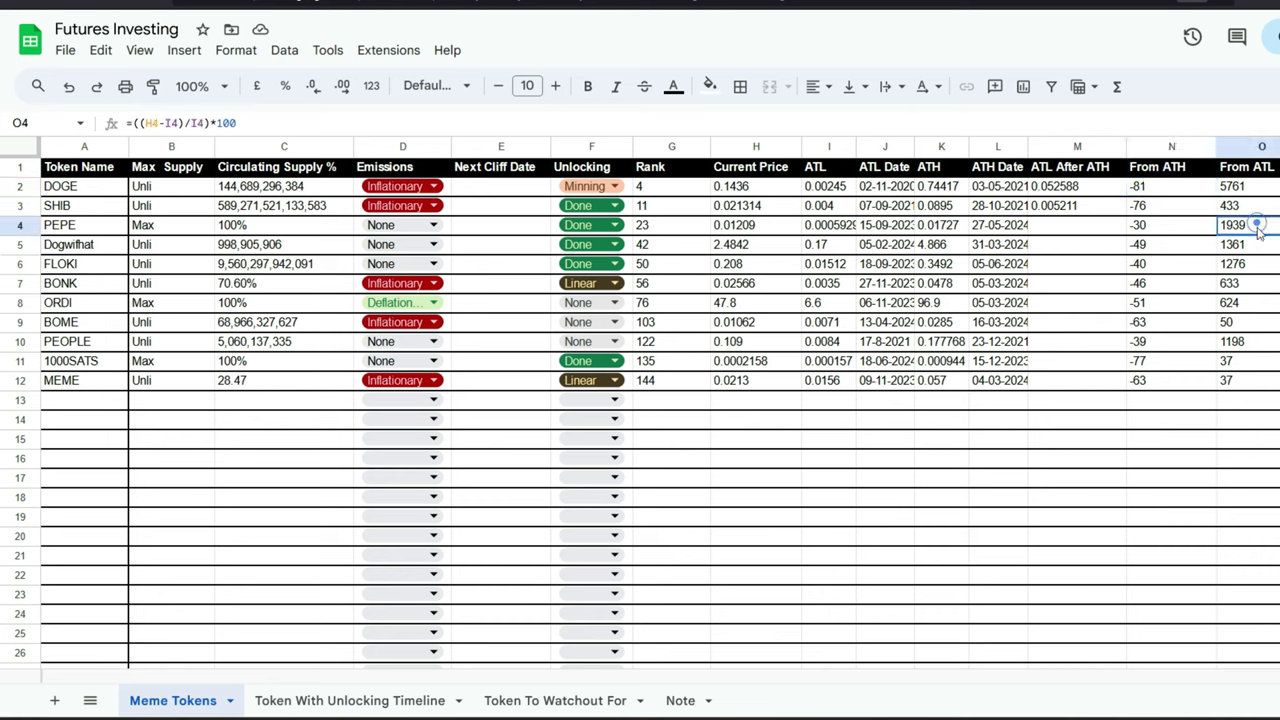
left_click(1258, 244)
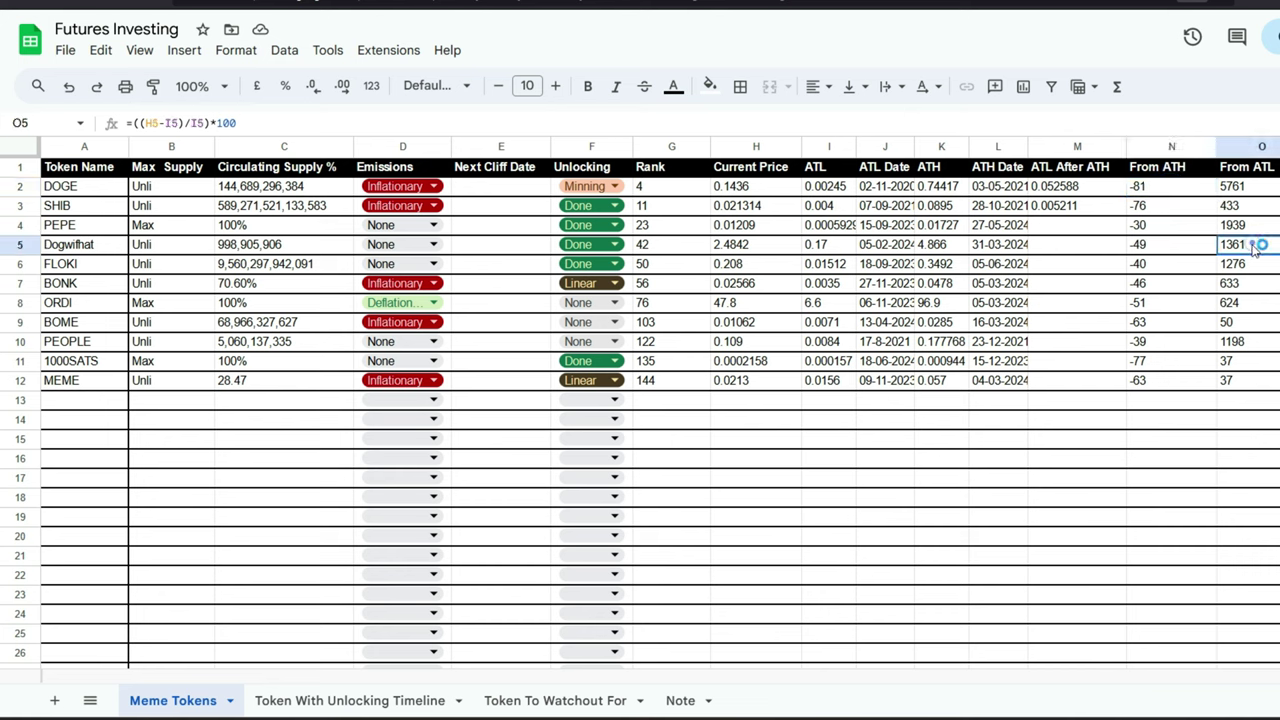
left_click(1258, 347)
left_click(1246, 362)
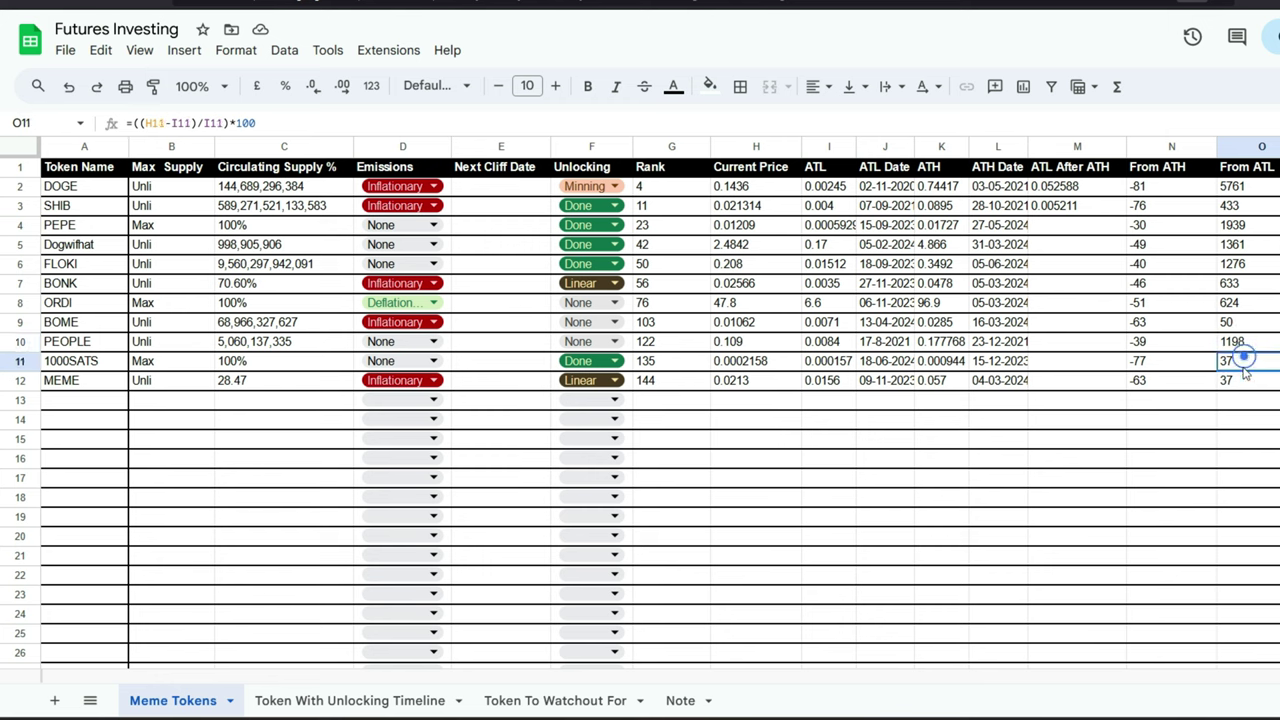
left_click(1233, 378)
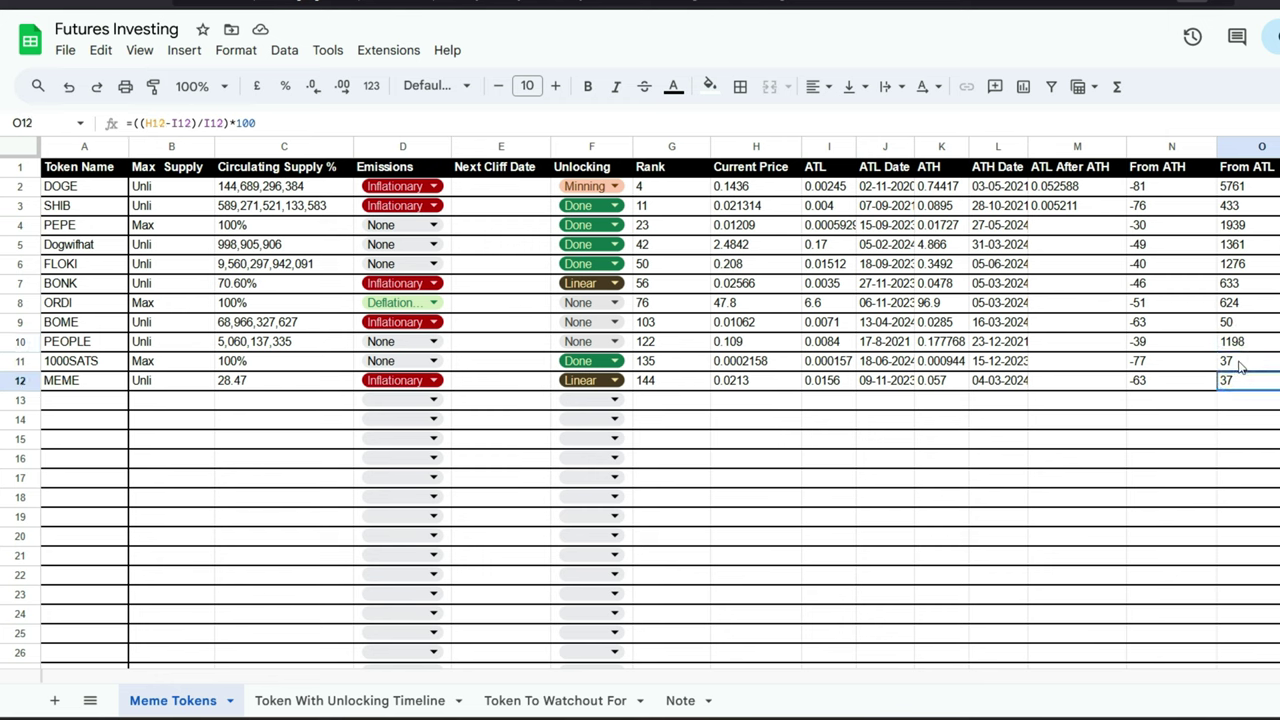
left_click(1238, 362)
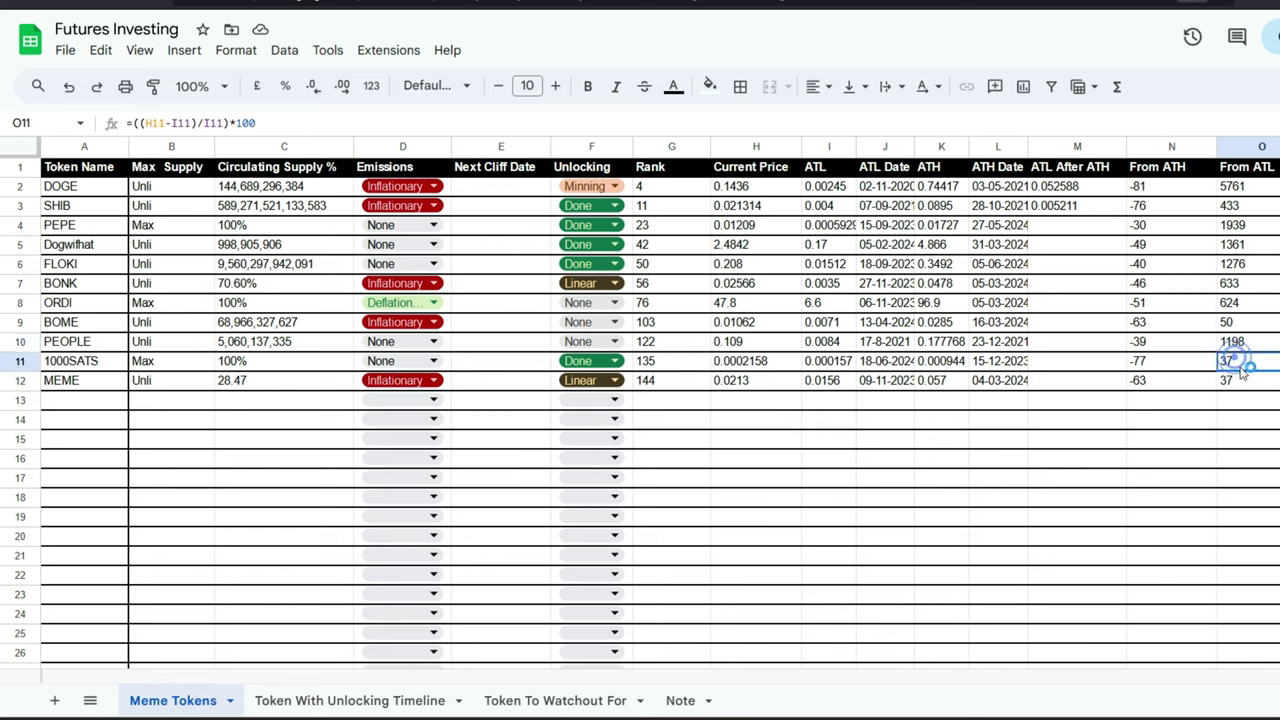
- Examine the 1000SATS row's distance from ATH and ATL, circulating supply and current price
left_click(1180, 366)
key("Right")
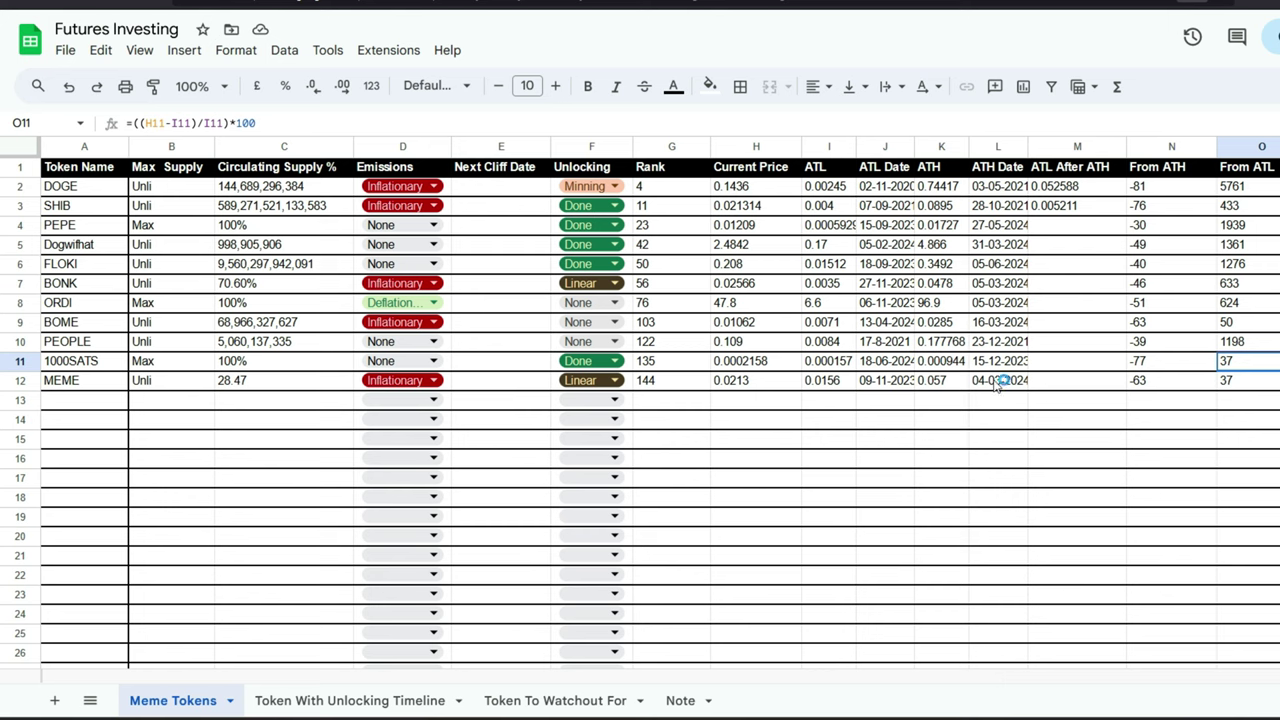
left_click(265, 366)
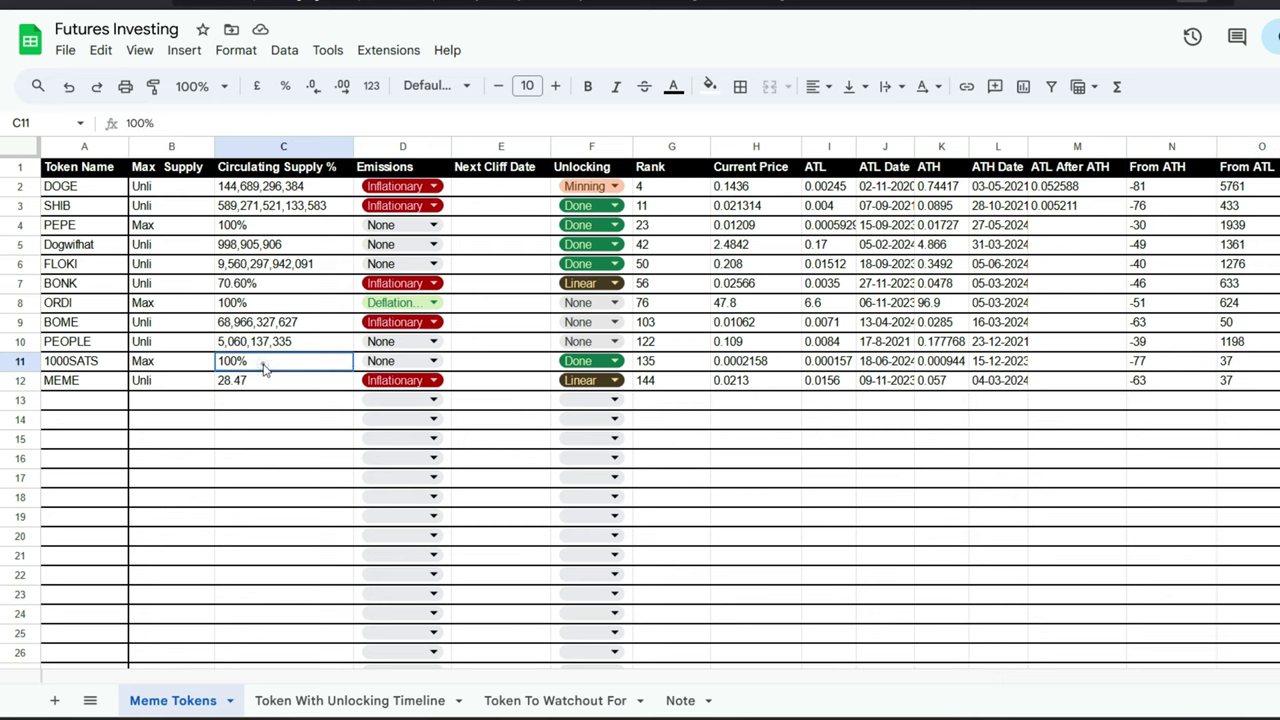
left_click(765, 363)
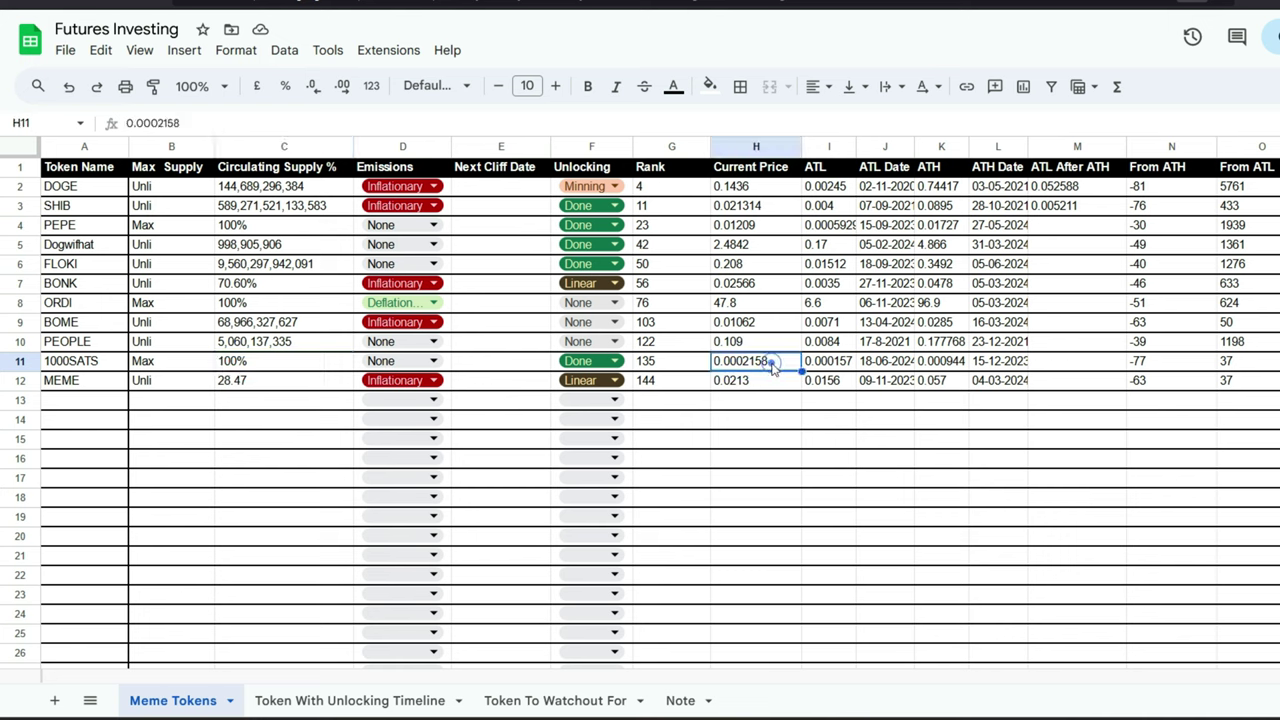
left_click(281, 370)
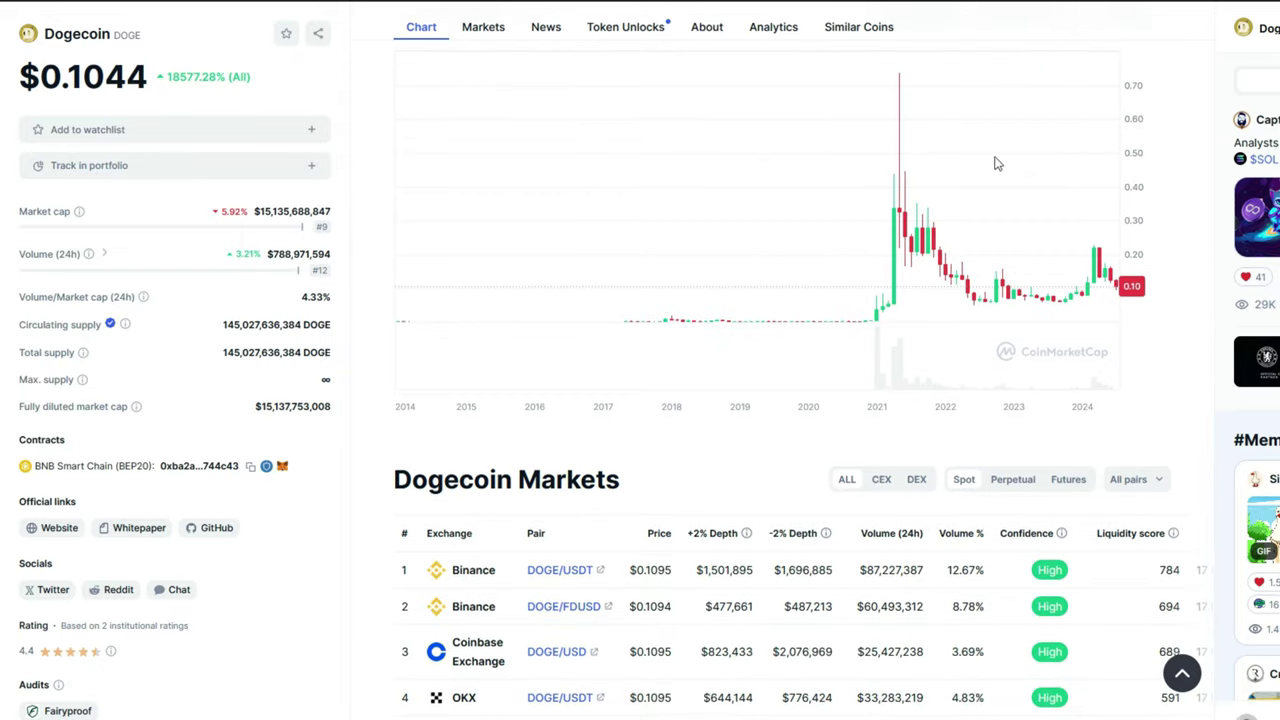
- Search CoinMarketCap for "1000sat" and open the page of the SATS (1000SATS) token
scroll(994, 163, "up", 1)
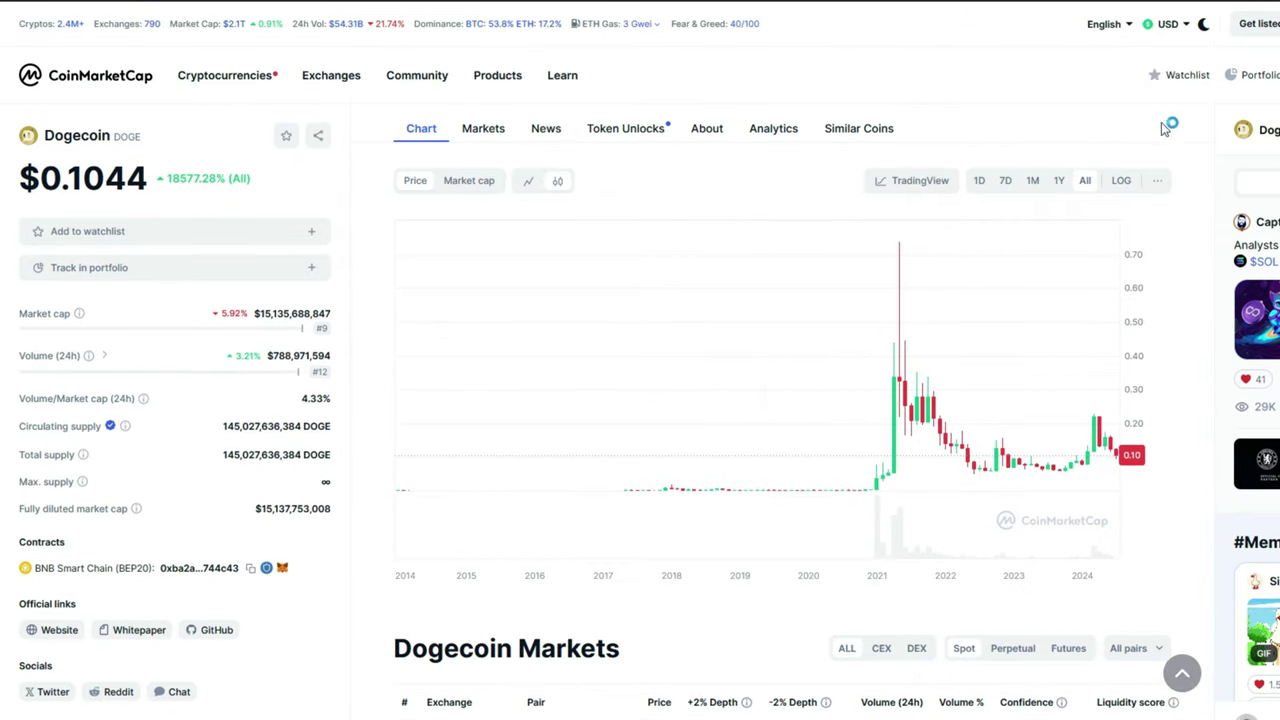
key("/")
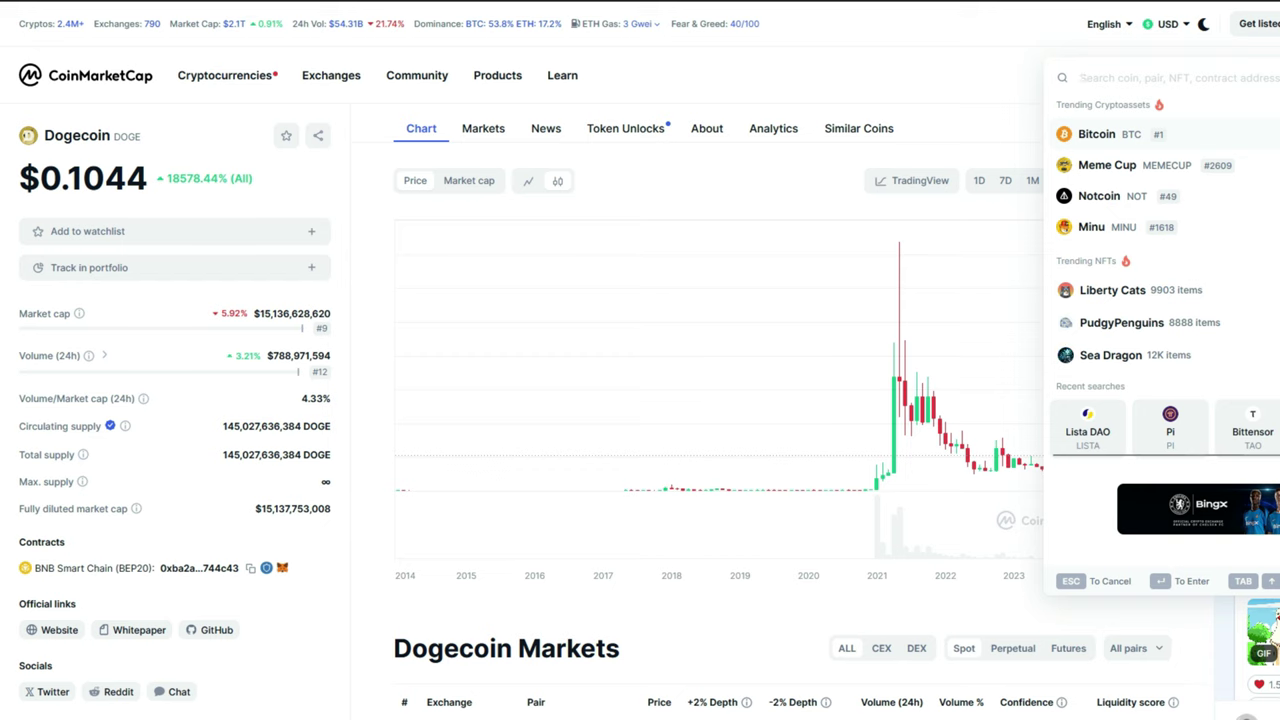
type("1000sat")
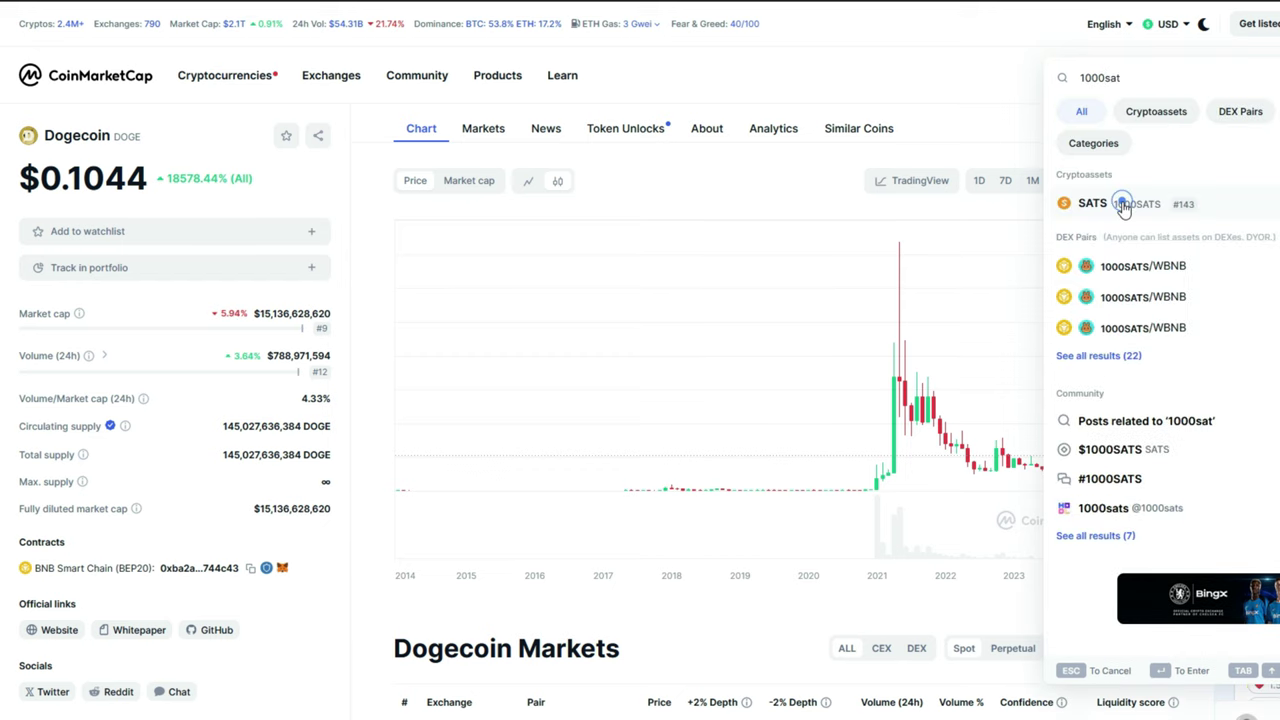
left_click(1123, 205)
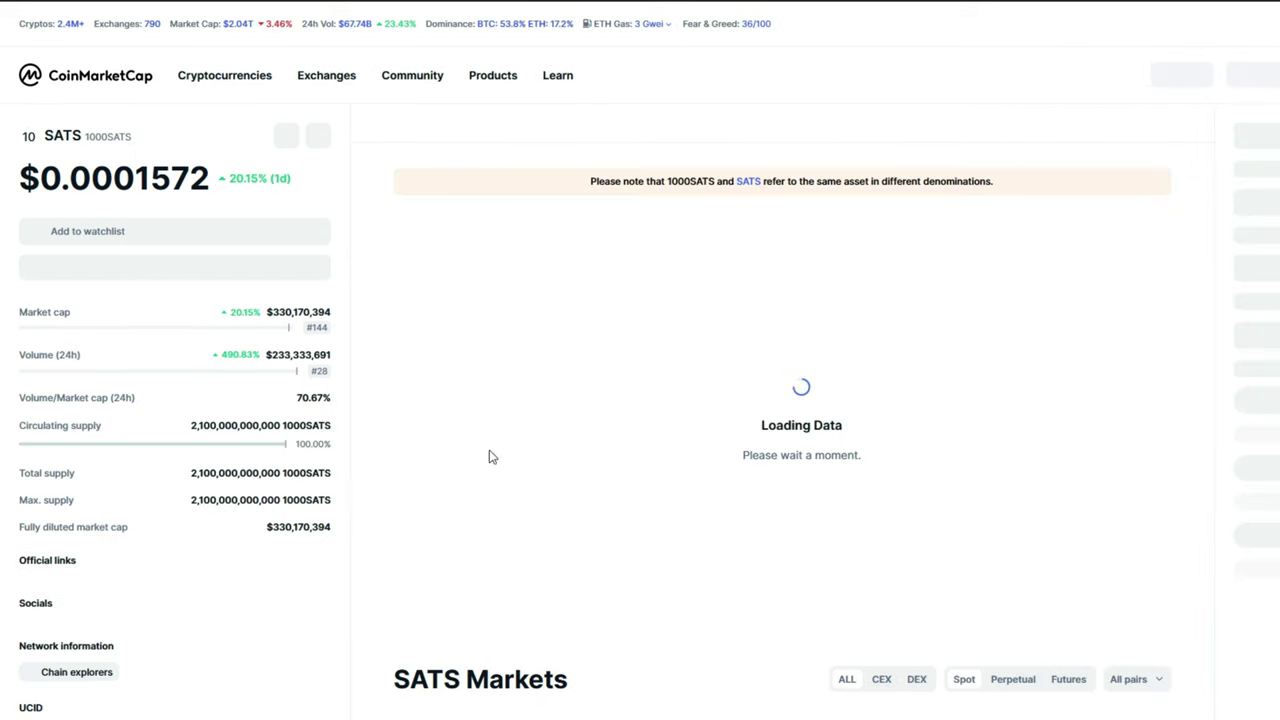
- Examine the circulating supply percentage of SATS against its total supply and max supply
double_click(197, 486)
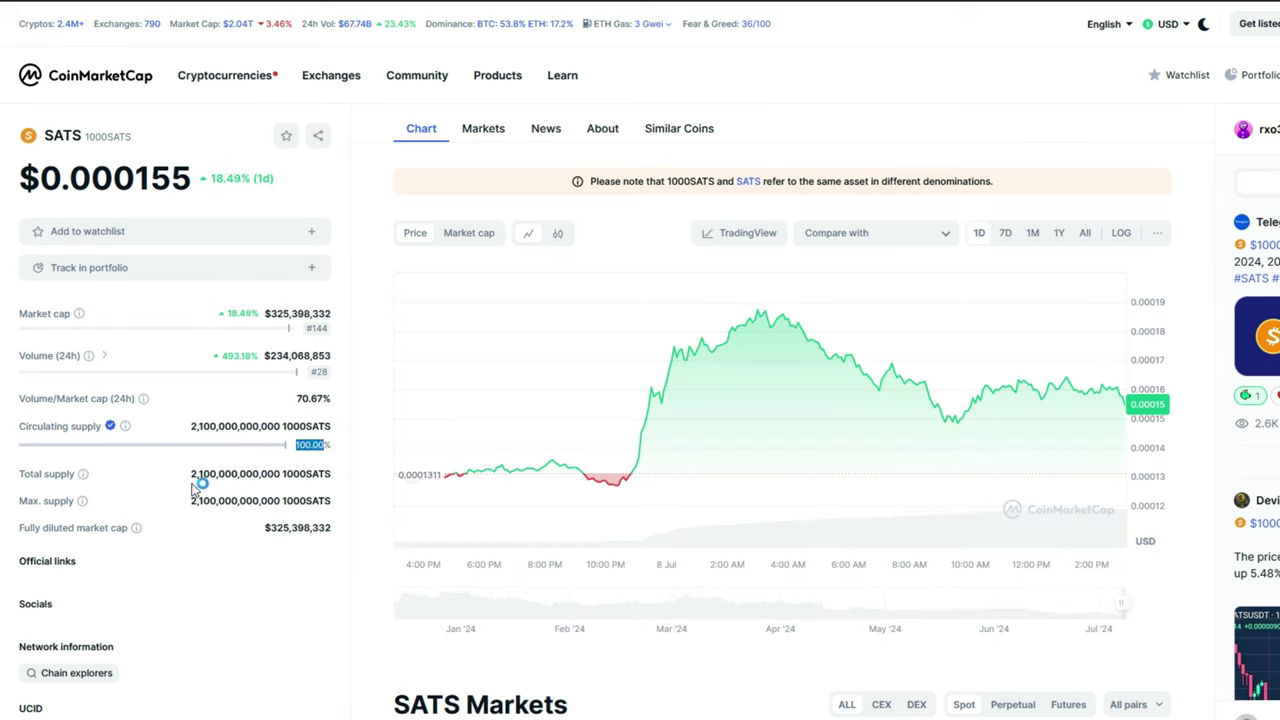
left_click(297, 444)
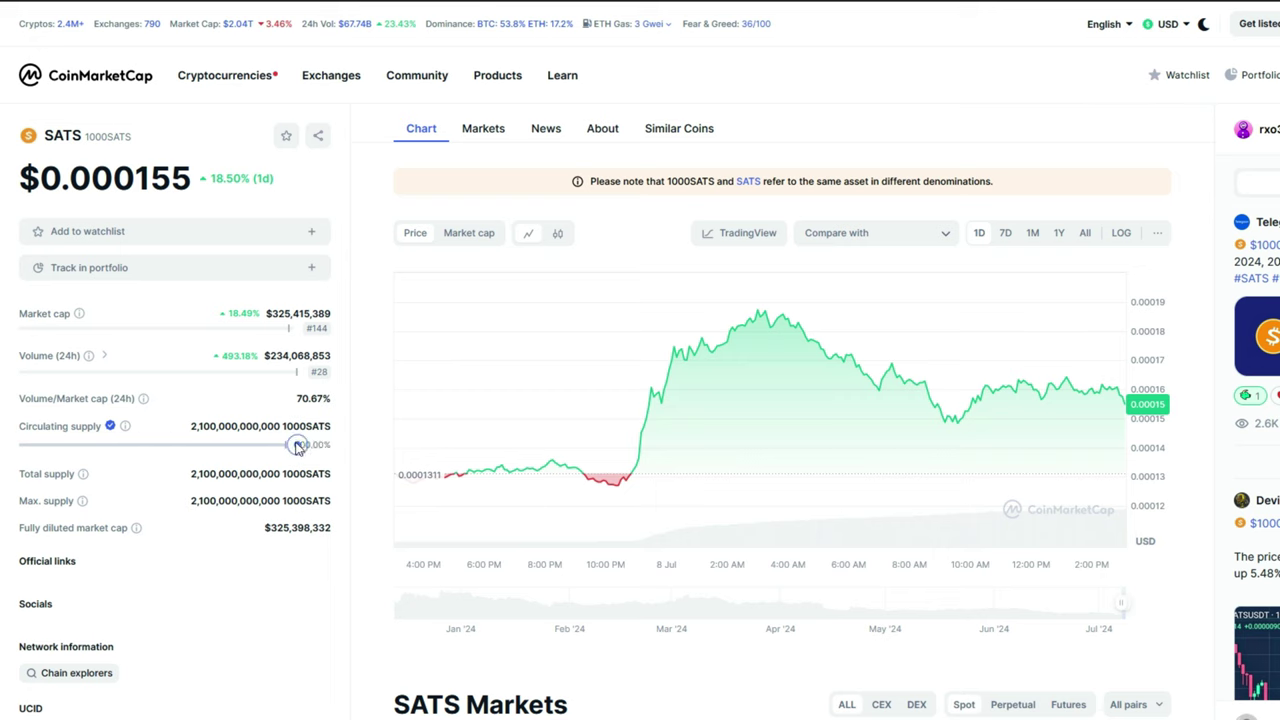
double_click(297, 444)
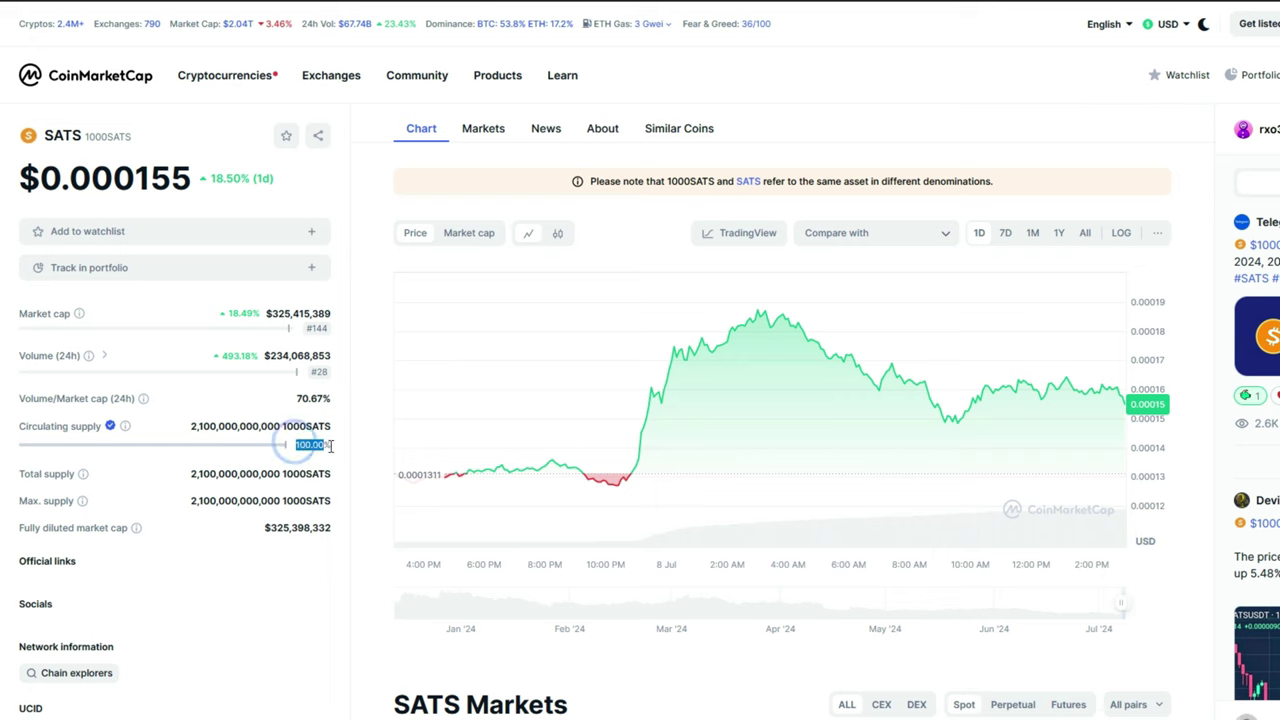
left_click(190, 505)
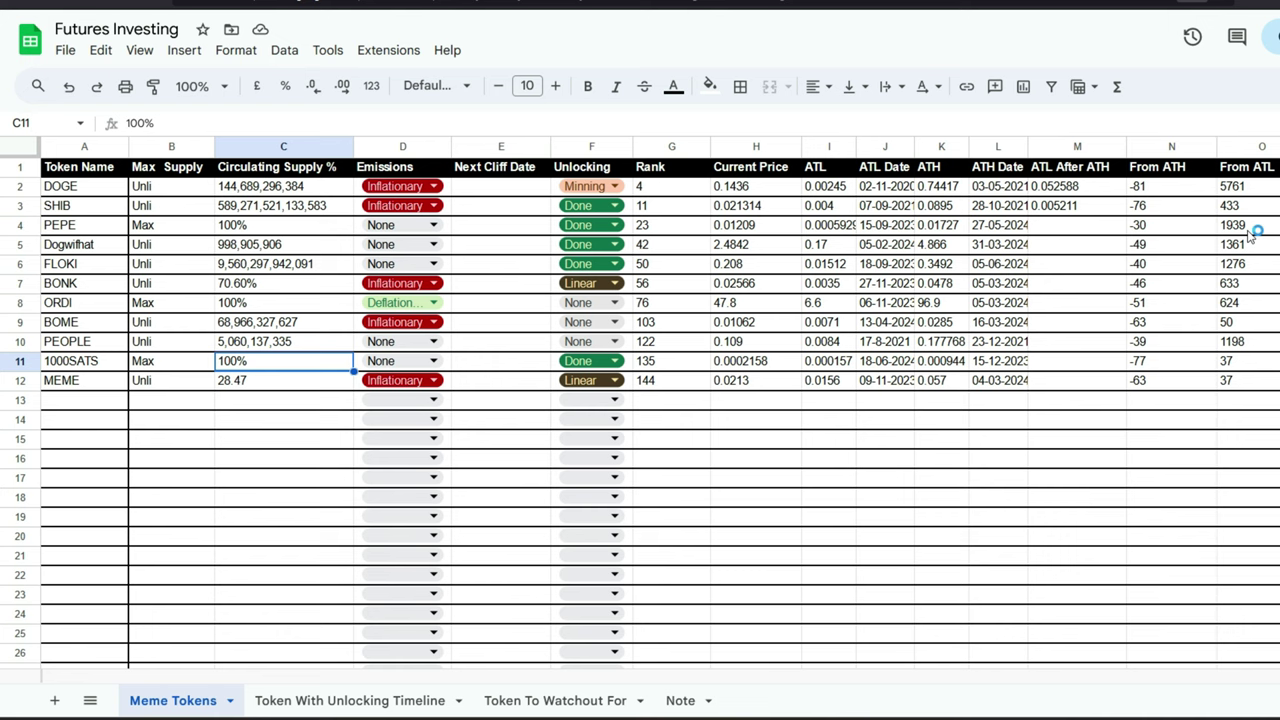
- Return to the Futures Investing spreadsheet and compare the From ATH and From ATL values of MEME and BOME
left_click(1240, 380)
scroll(1155, 380, "down", 1)
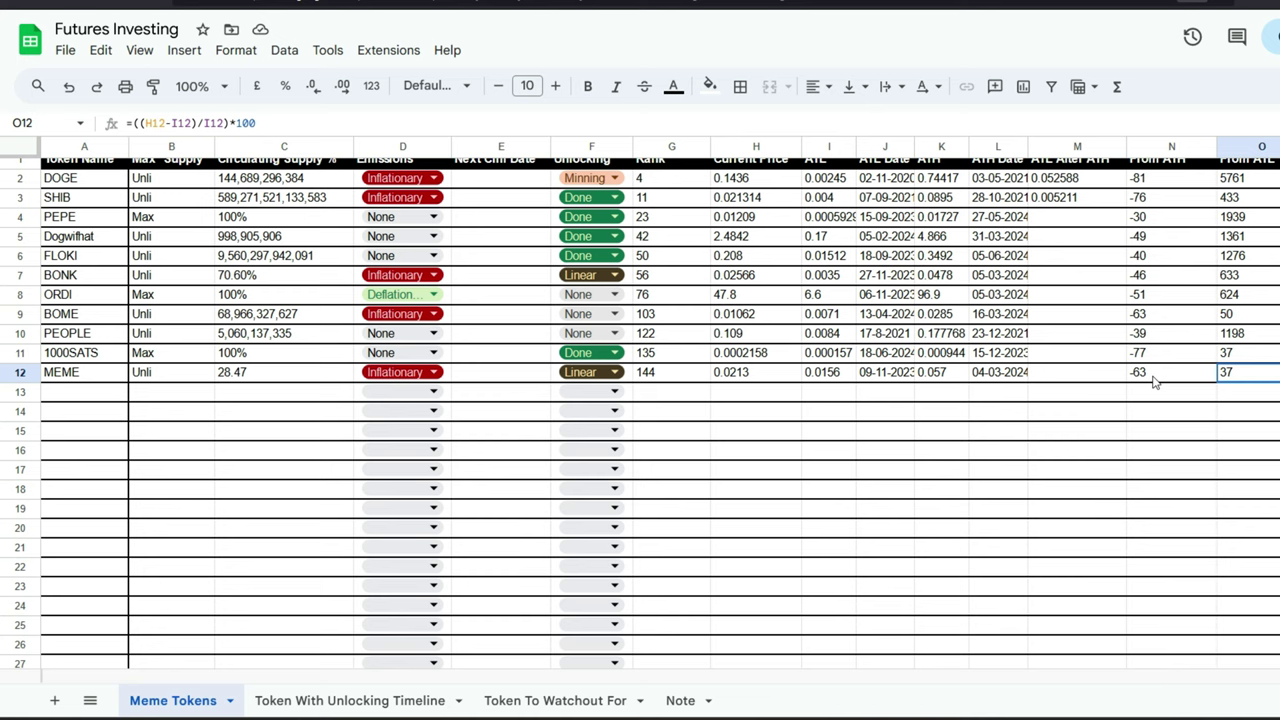
scroll(882, 450, "up", 1)
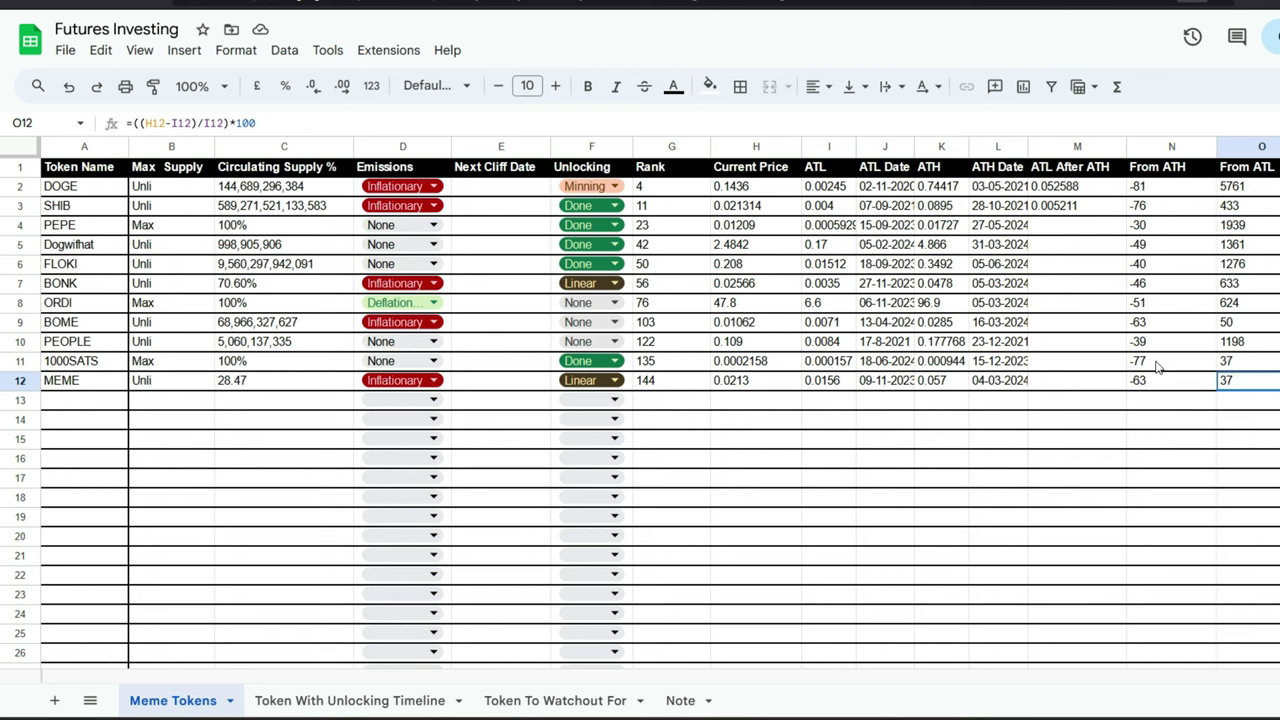
left_click(1234, 317)
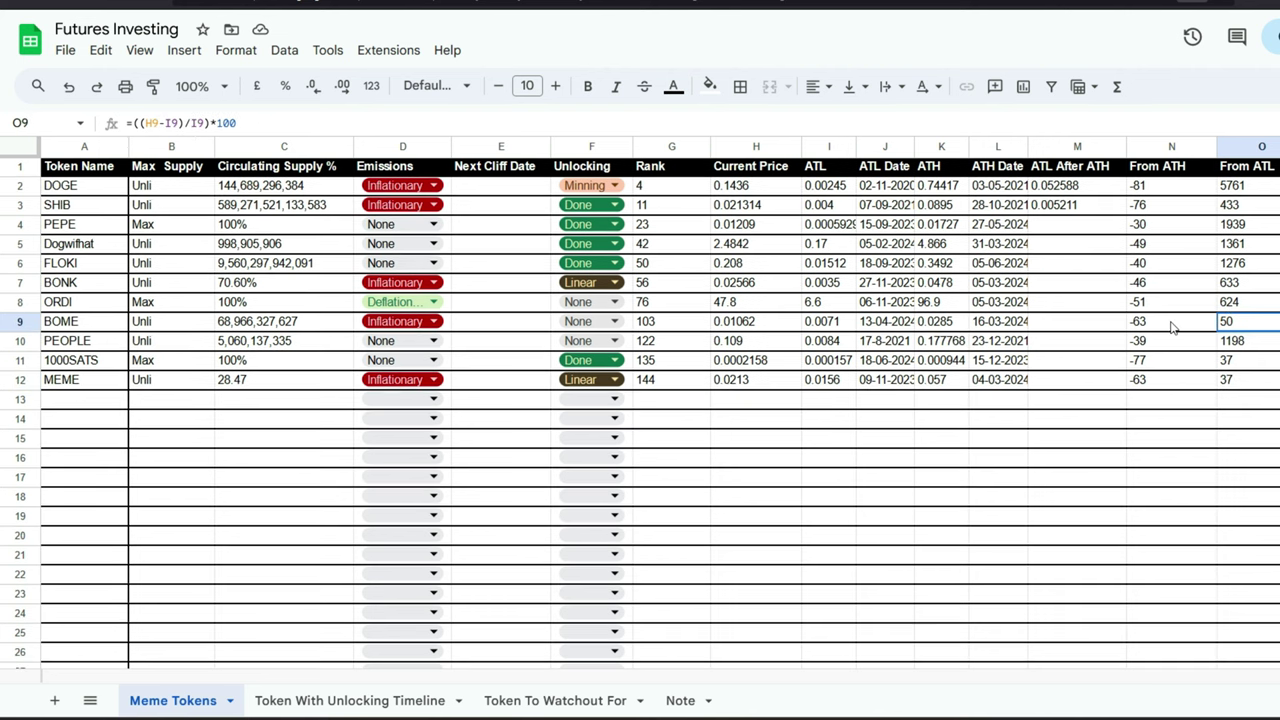
scroll(1232, 345, "down", 1)
scroll(1230, 360, "up", 2)
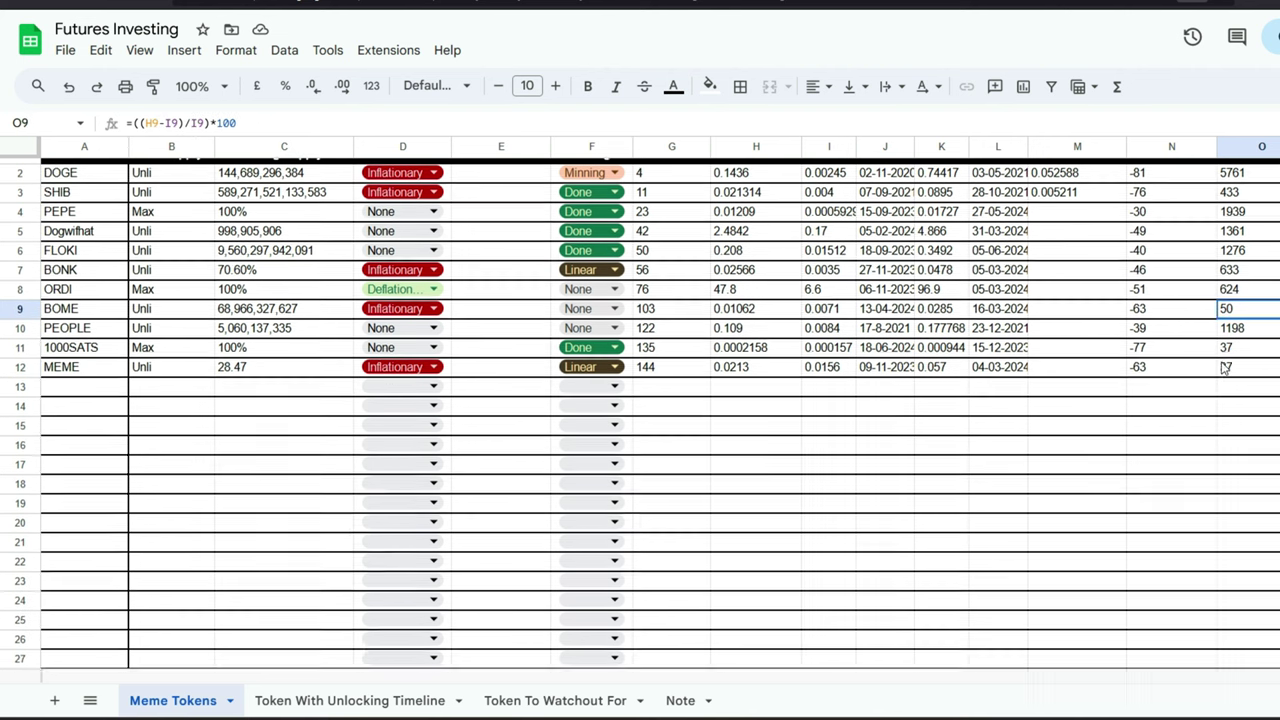
- Open the Token With Unlocking Timeline sheet and review the Next Cliff Date entries from BBBounceBit down to Tensor (TNSR)
left_click(362, 703)
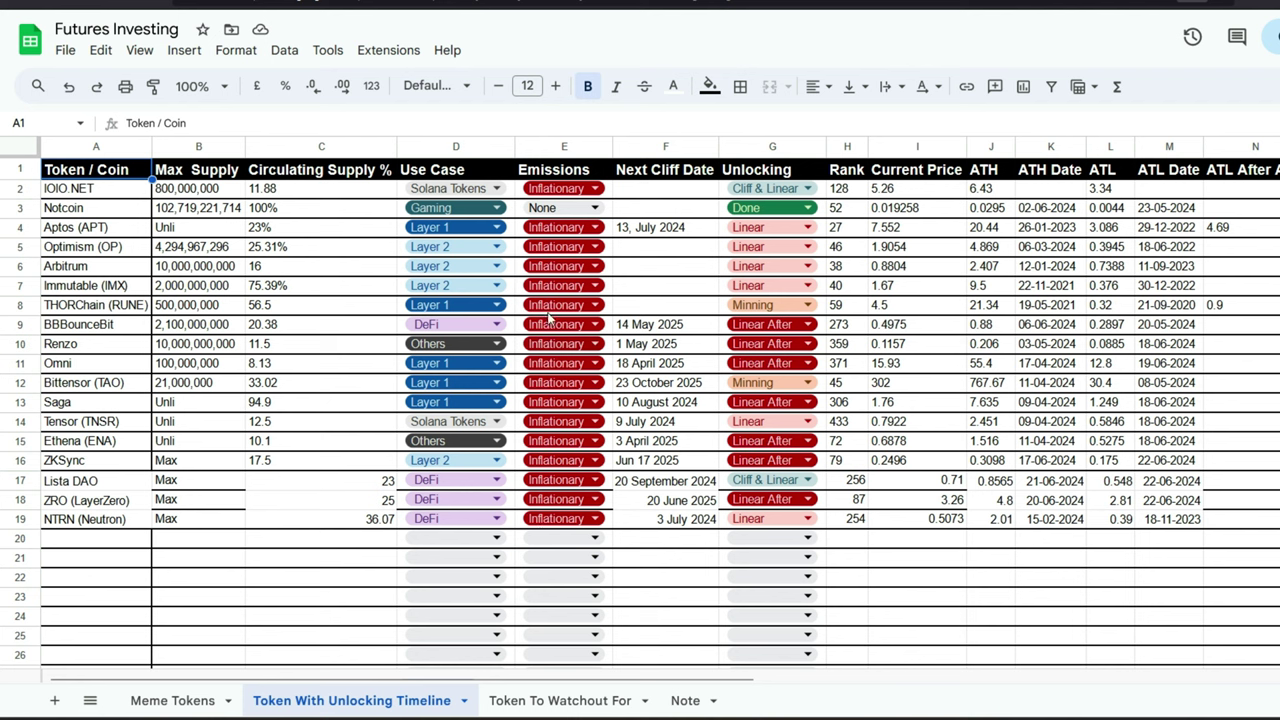
left_click(677, 330)
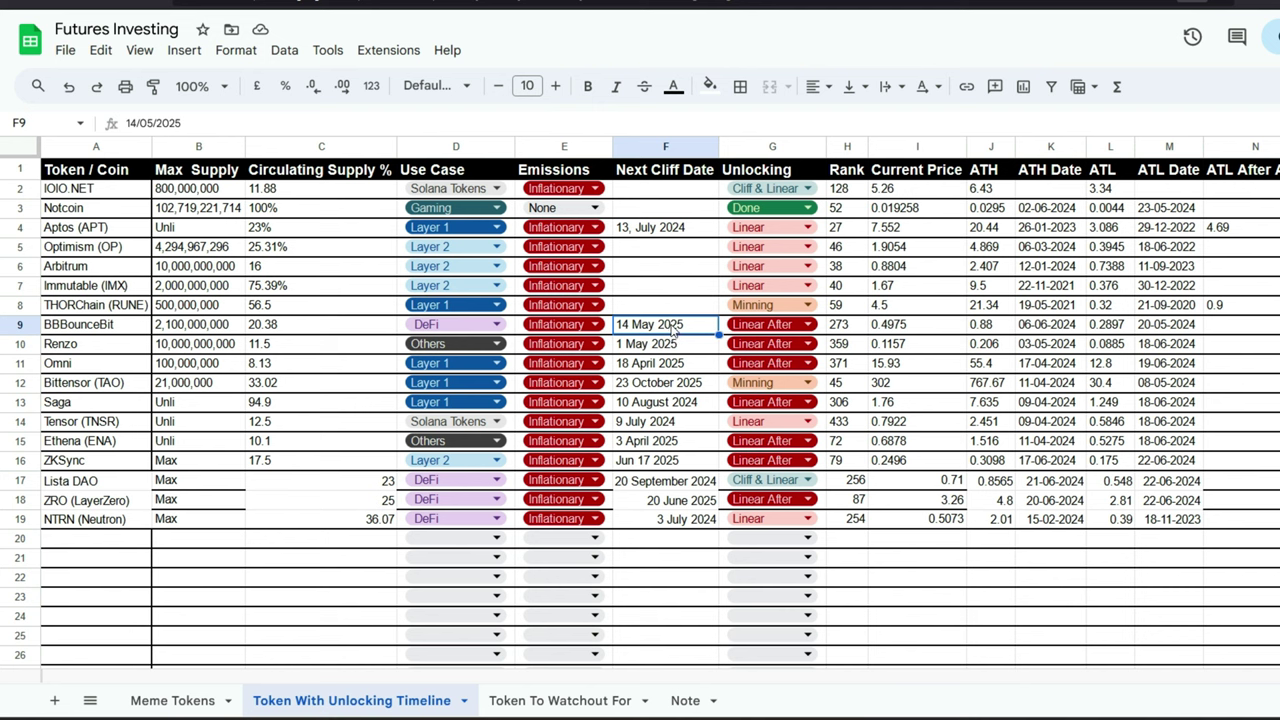
left_click(671, 352)
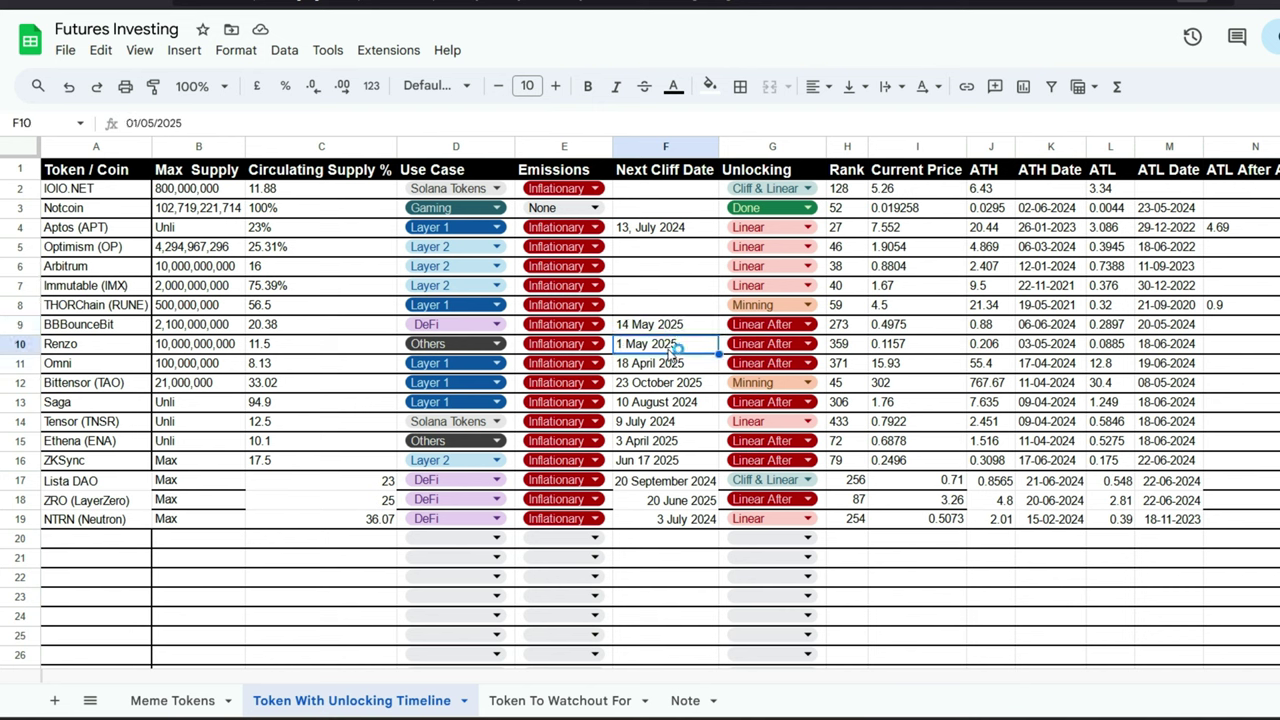
left_click(672, 366)
left_click(668, 386)
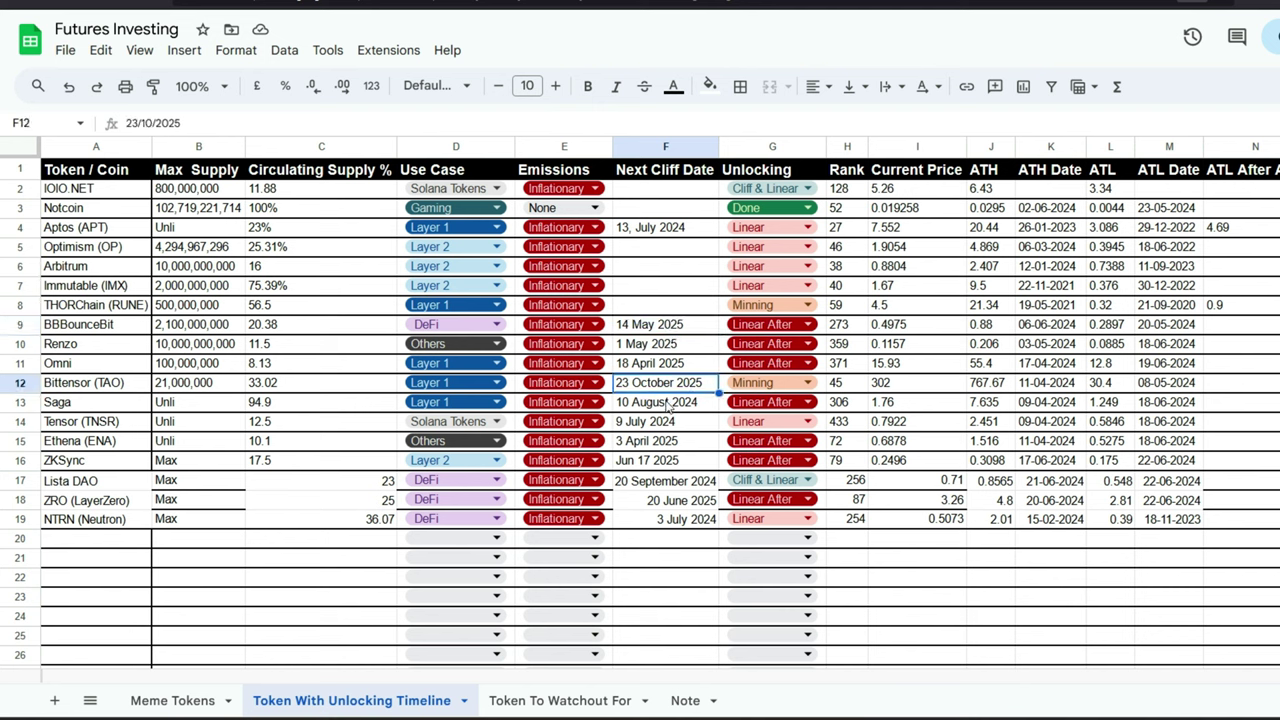
left_click(667, 404)
left_click(662, 423)
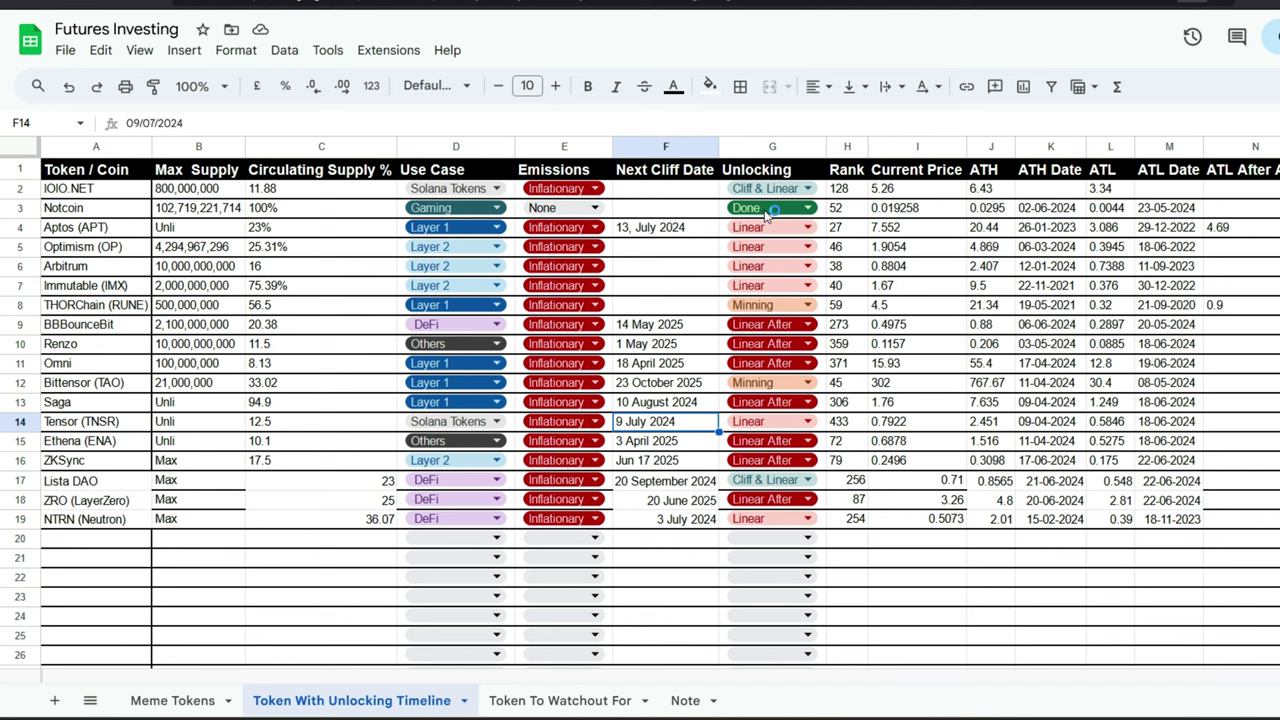
- Examine Notcoin's circulating supply, max supply and current price, plus the current price and circulating supply of IOIO.NET
left_click(349, 215)
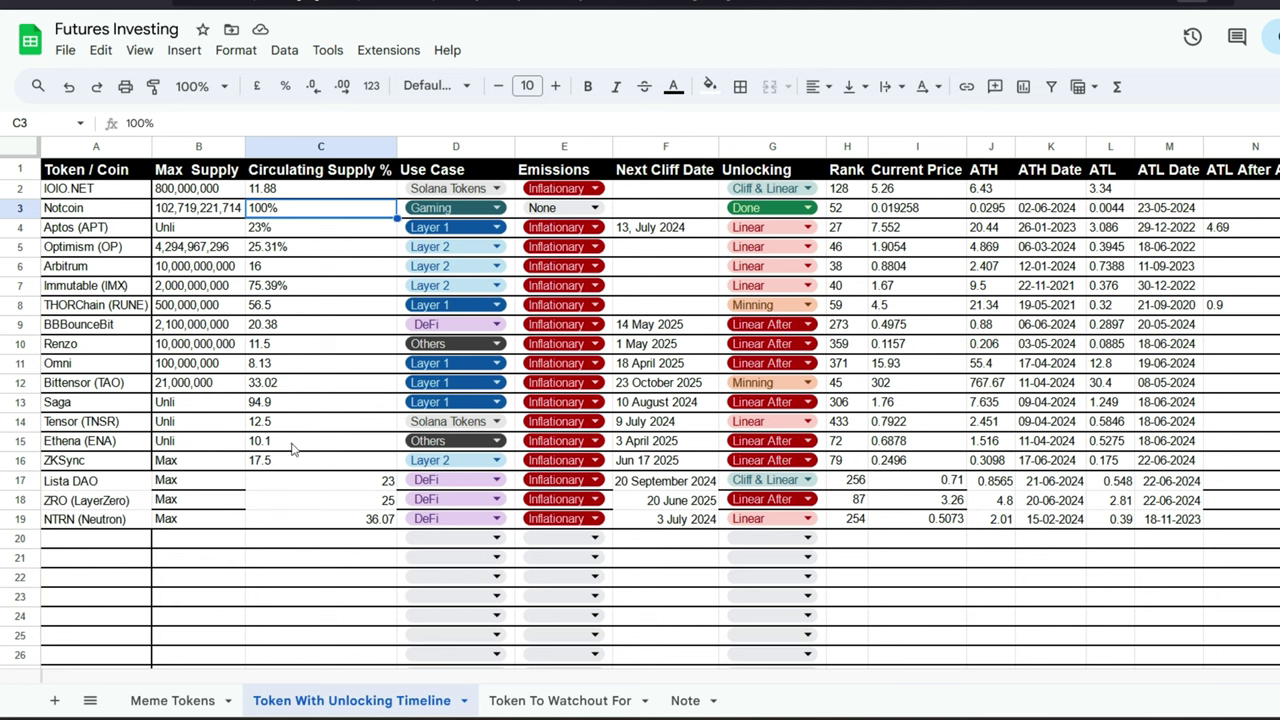
left_click(201, 212)
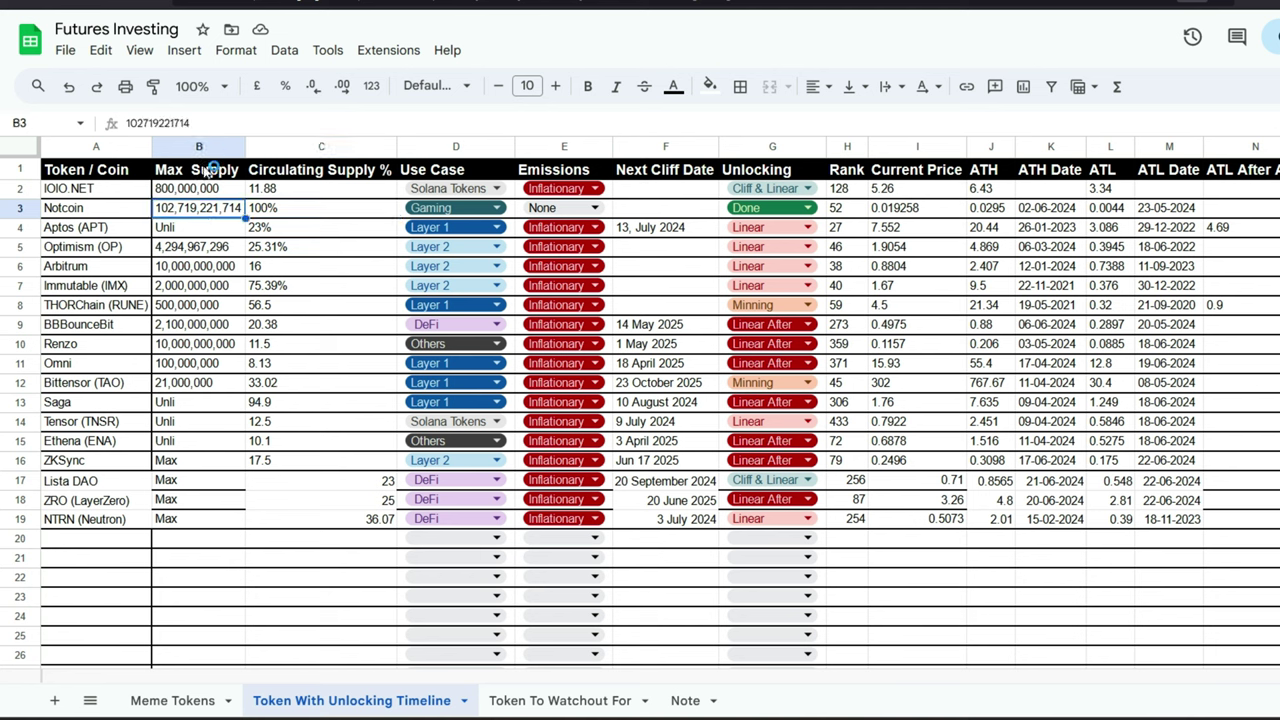
left_click(196, 208)
left_click(815, 227)
left_click(889, 212)
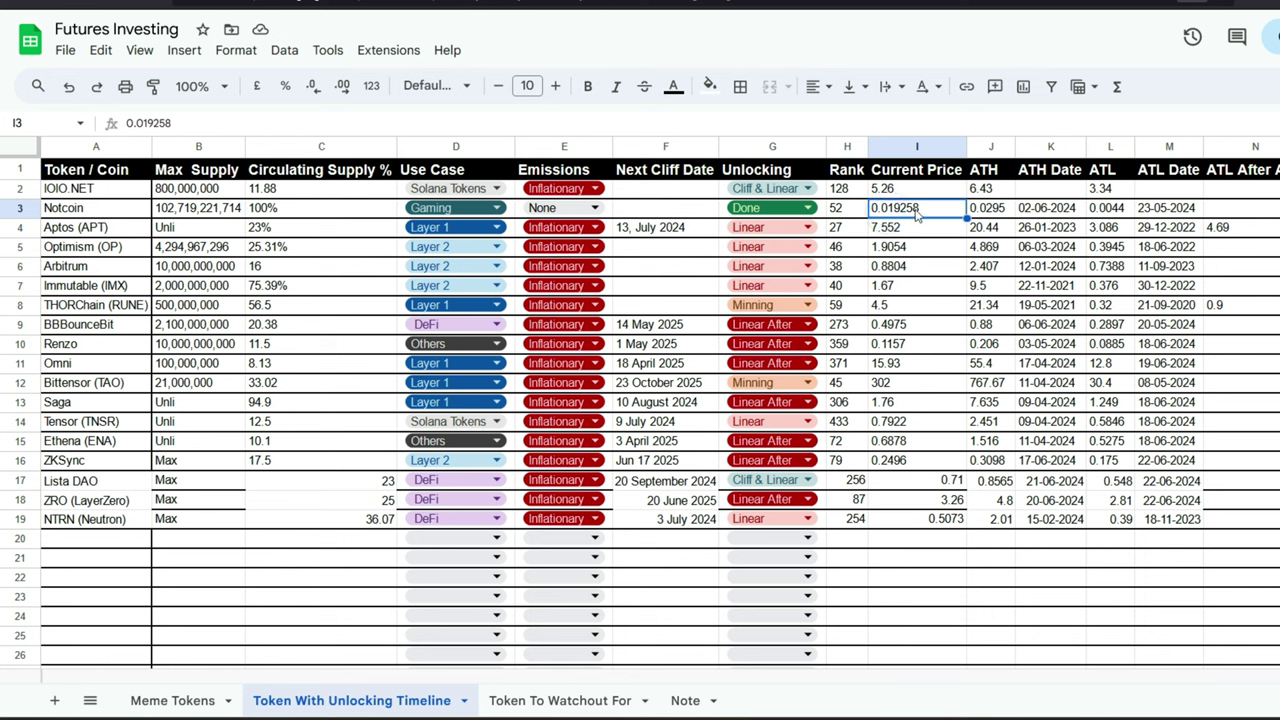
key("Up")
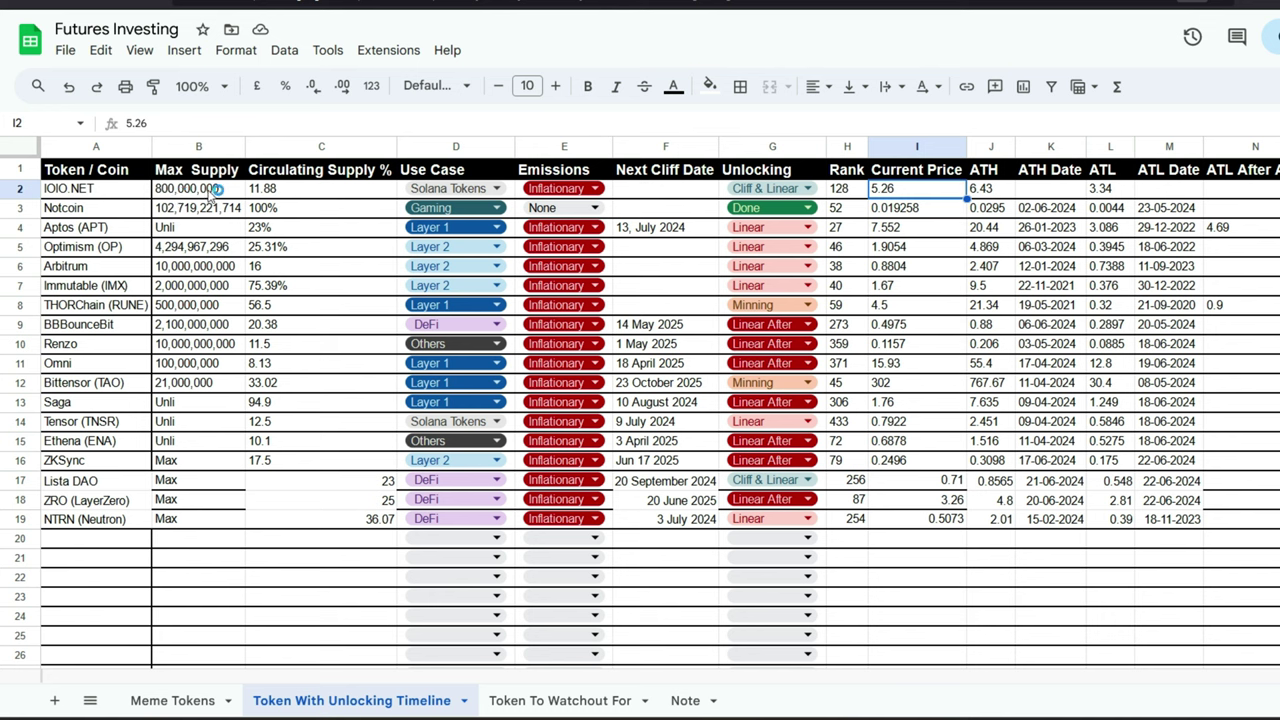
left_click(324, 196)
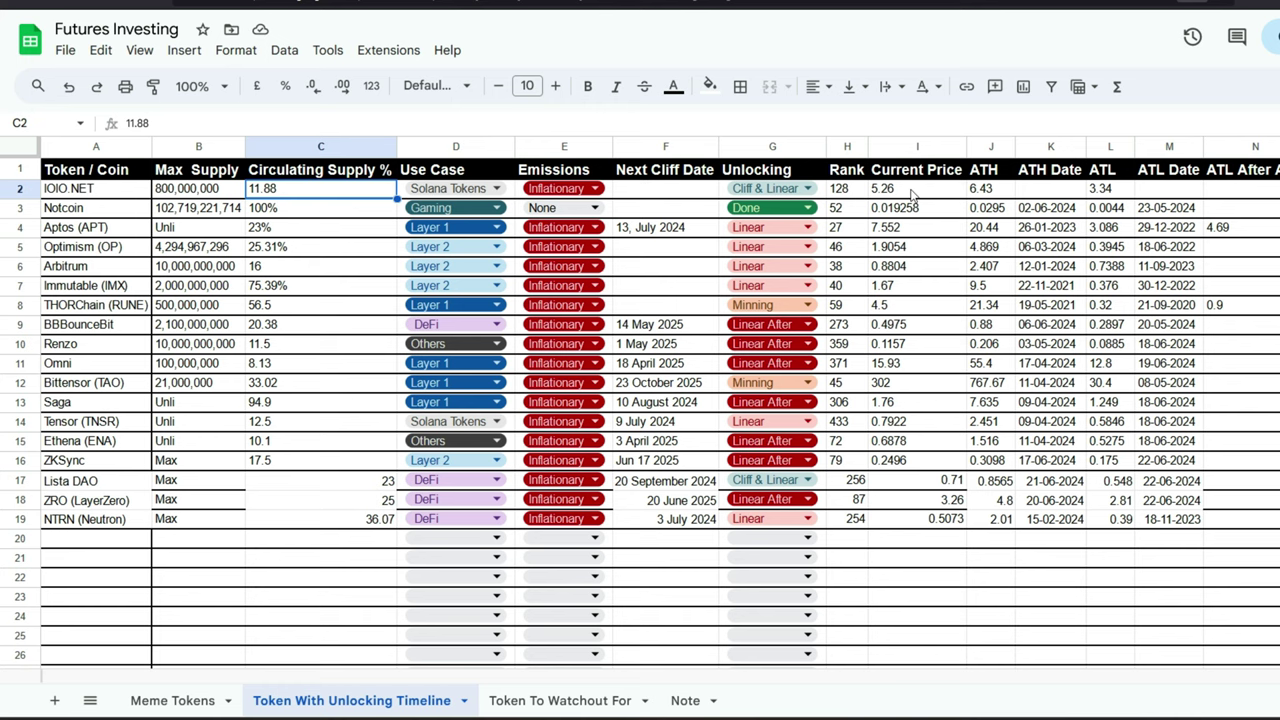
- Inspect the From ATL values and formulas of THORChain (RUNE), Notcoin and Optimism (OP)
scroll(912, 195, "right", 5)
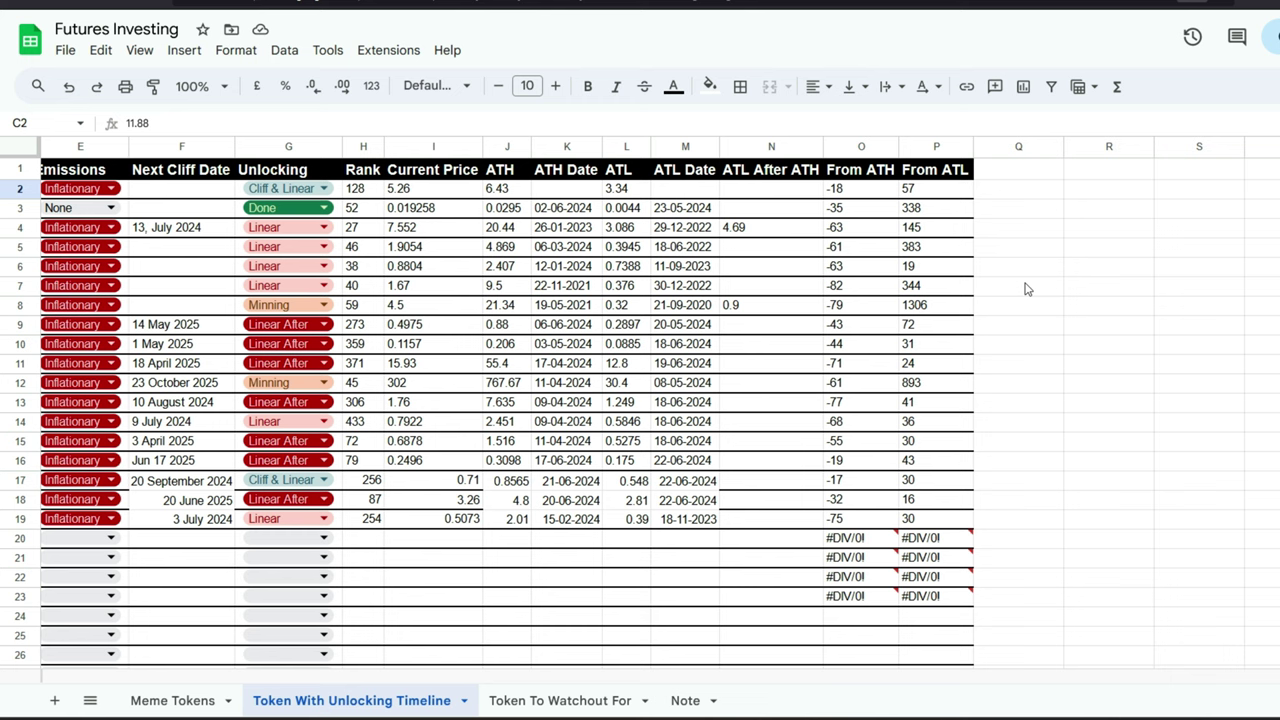
left_click(938, 305)
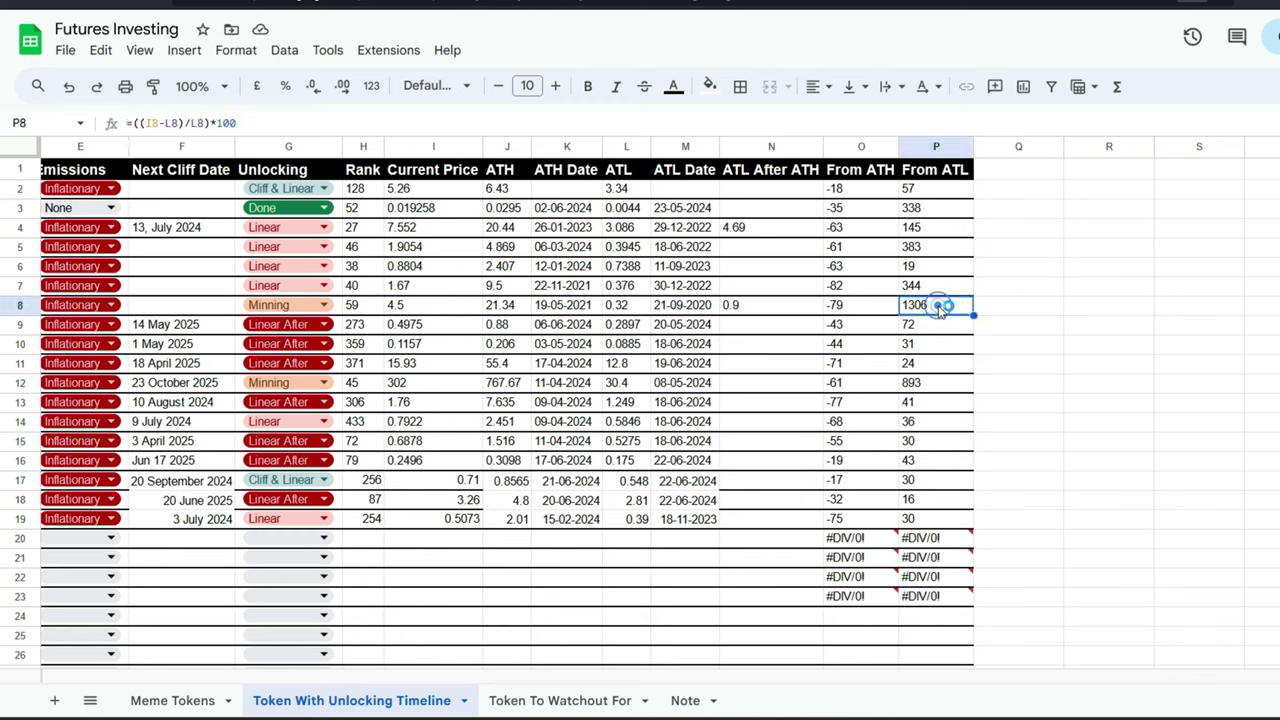
left_click(918, 210)
left_click(924, 248)
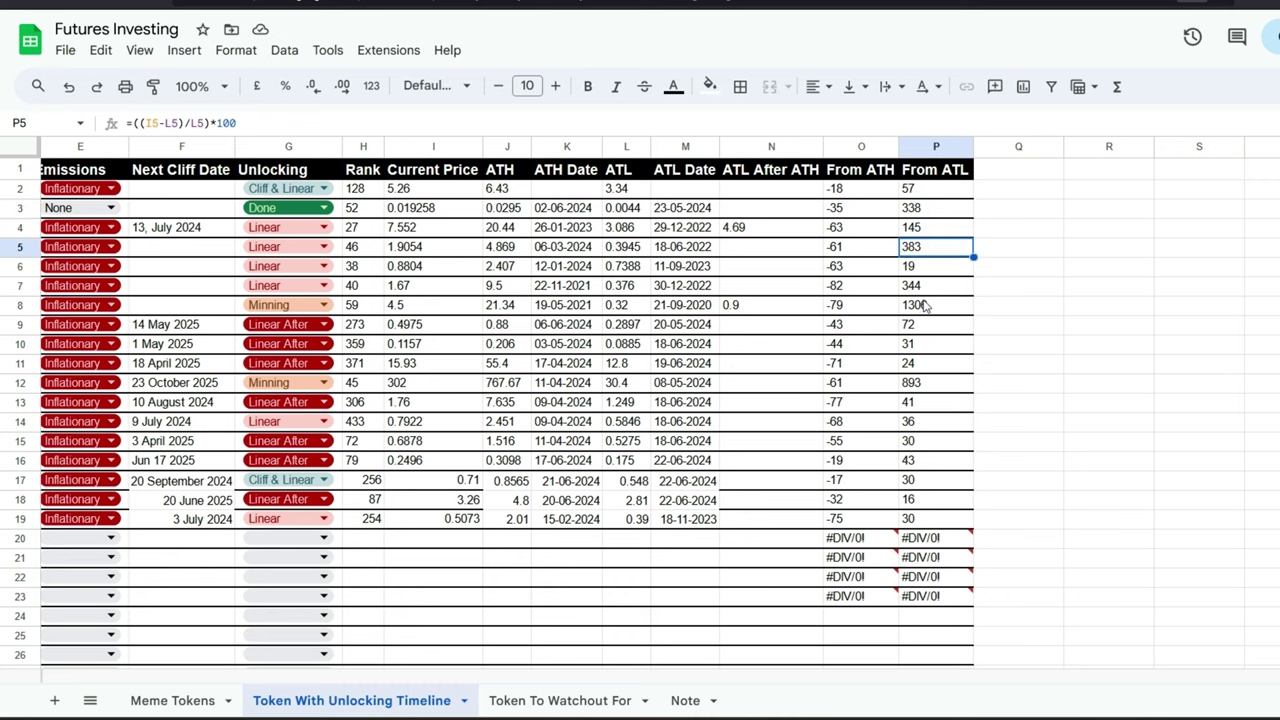
- Open the Note sheet and review the Best Use entries for Coinmarketcap, Cryptorank, Tokenunlocks and Tradingdigits
left_click(683, 700)
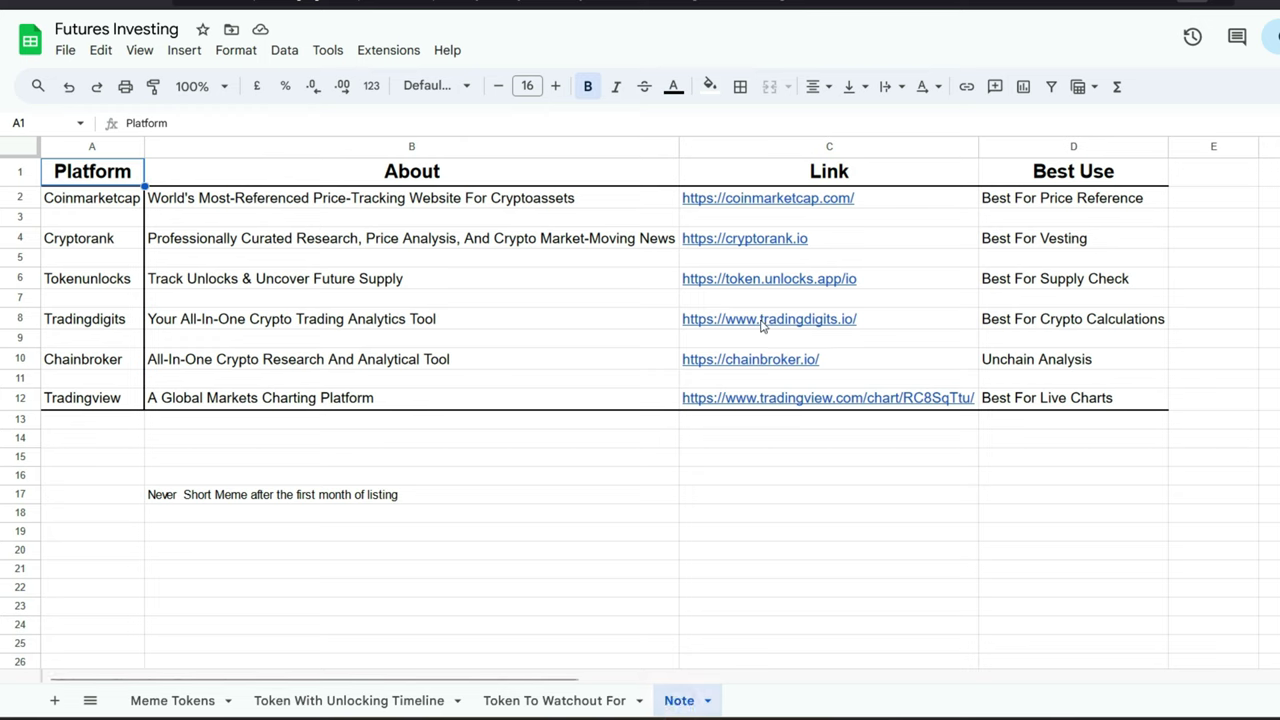
left_click(86, 205)
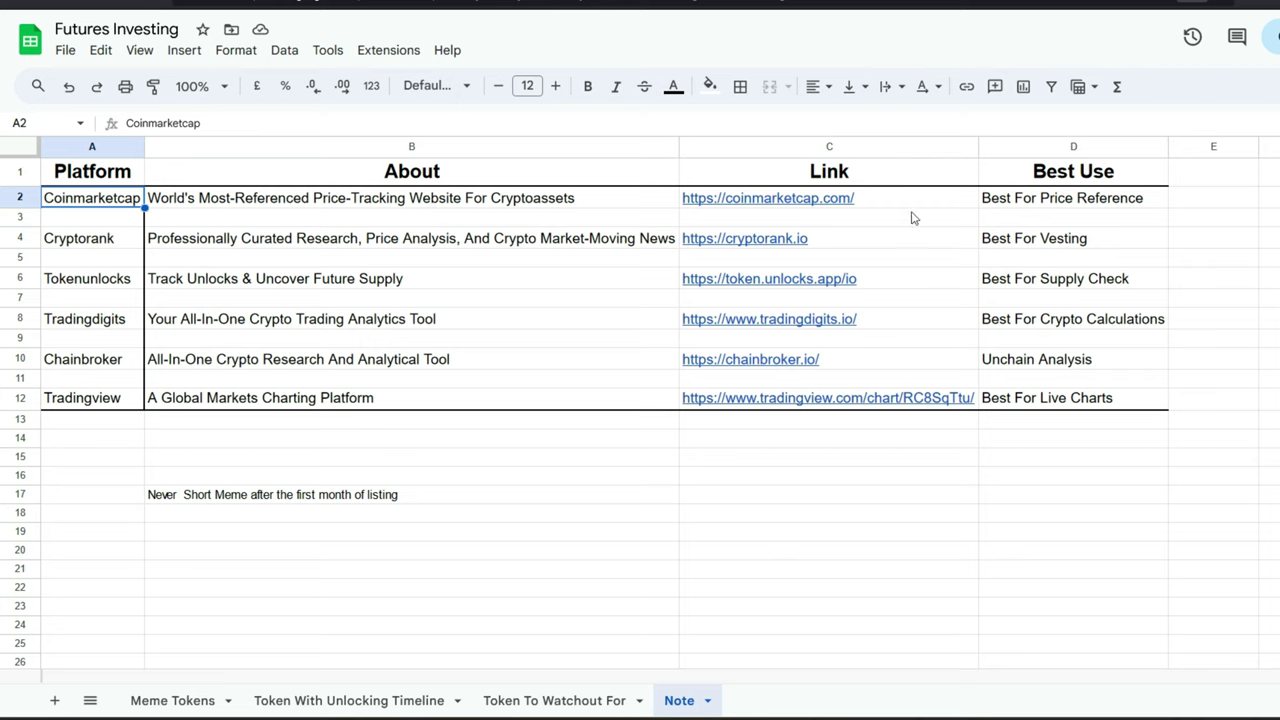
left_click(1036, 206)
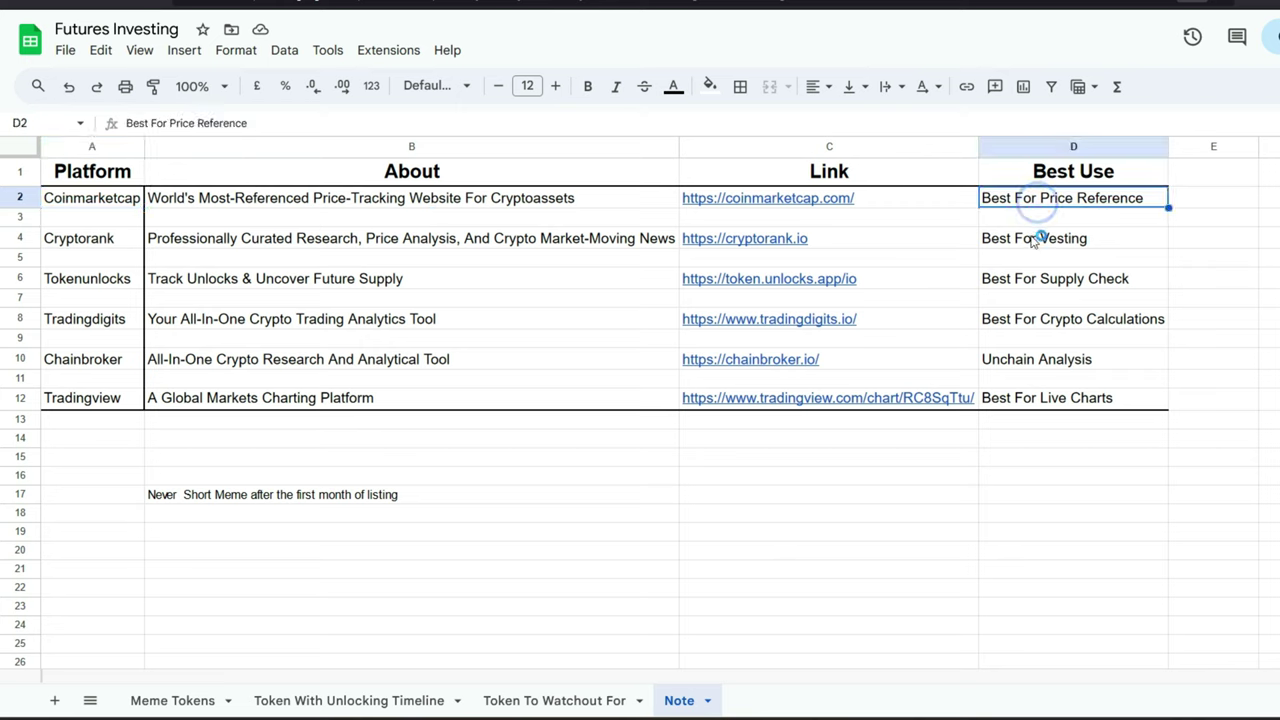
left_click(1028, 247)
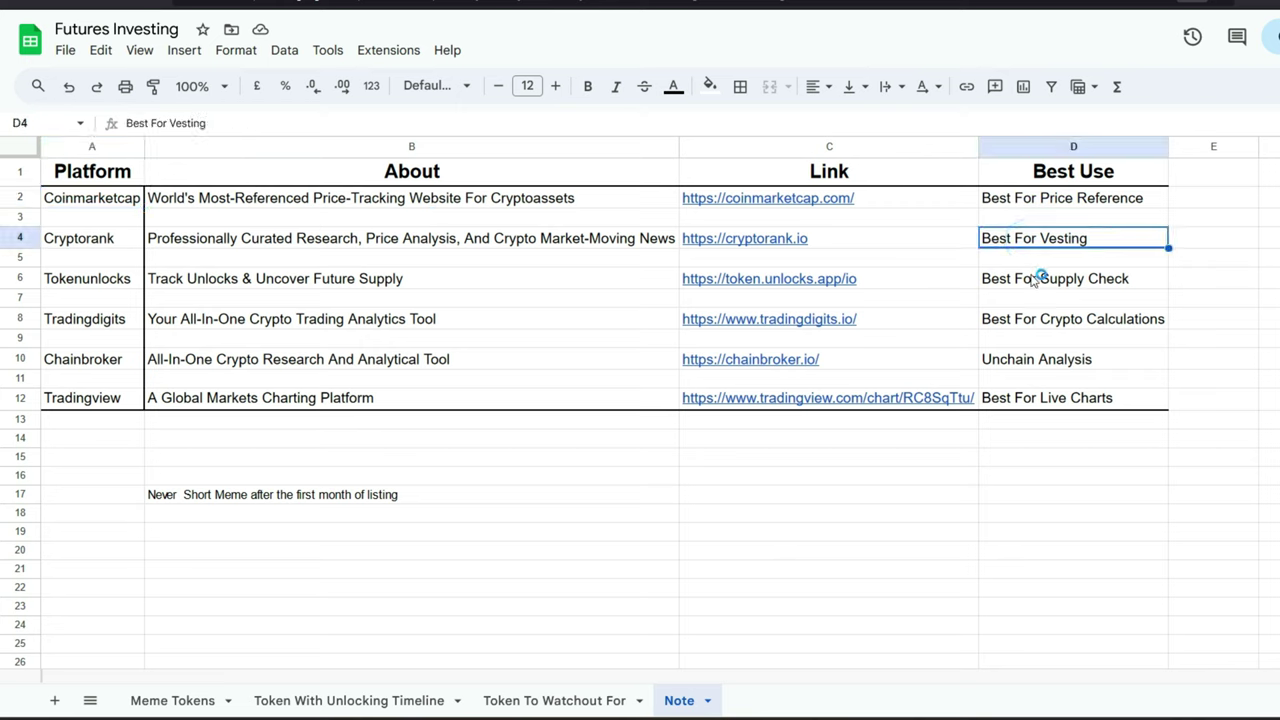
left_click(1031, 278)
left_click(1055, 330)
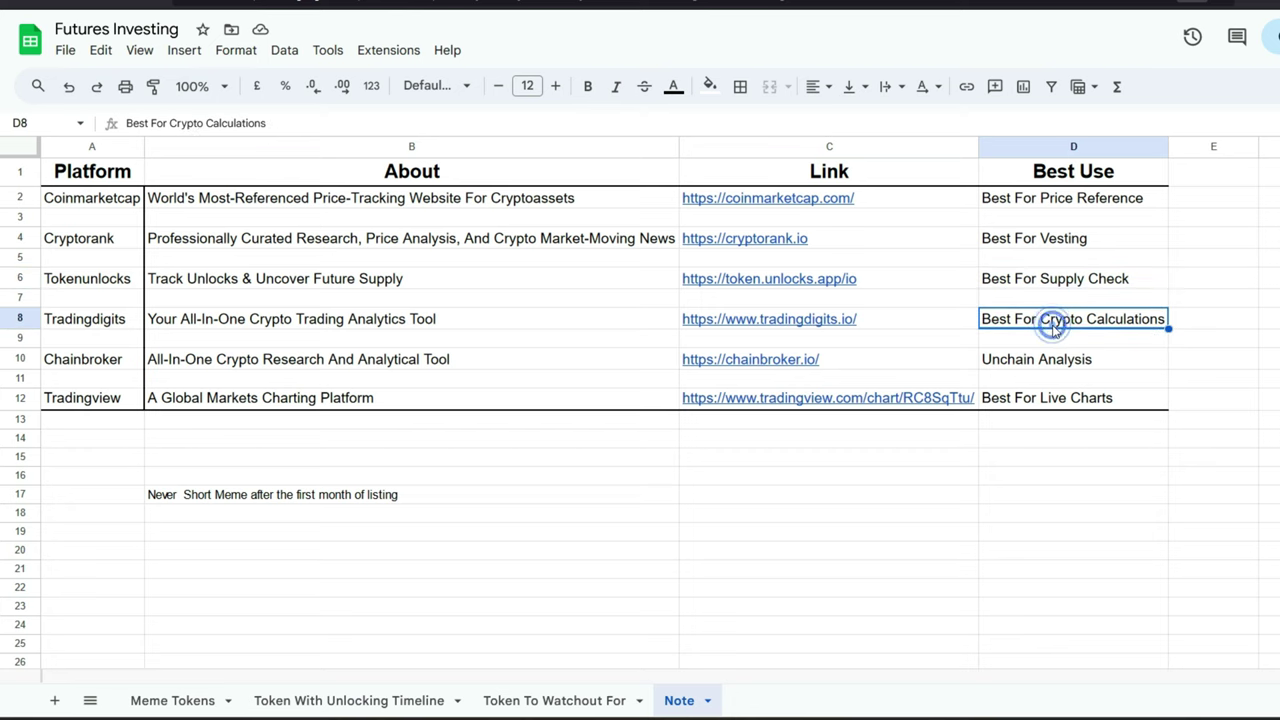
- Preview the Tradingdigits website link in the Link column, then close the preview
mouse_move(808, 326)
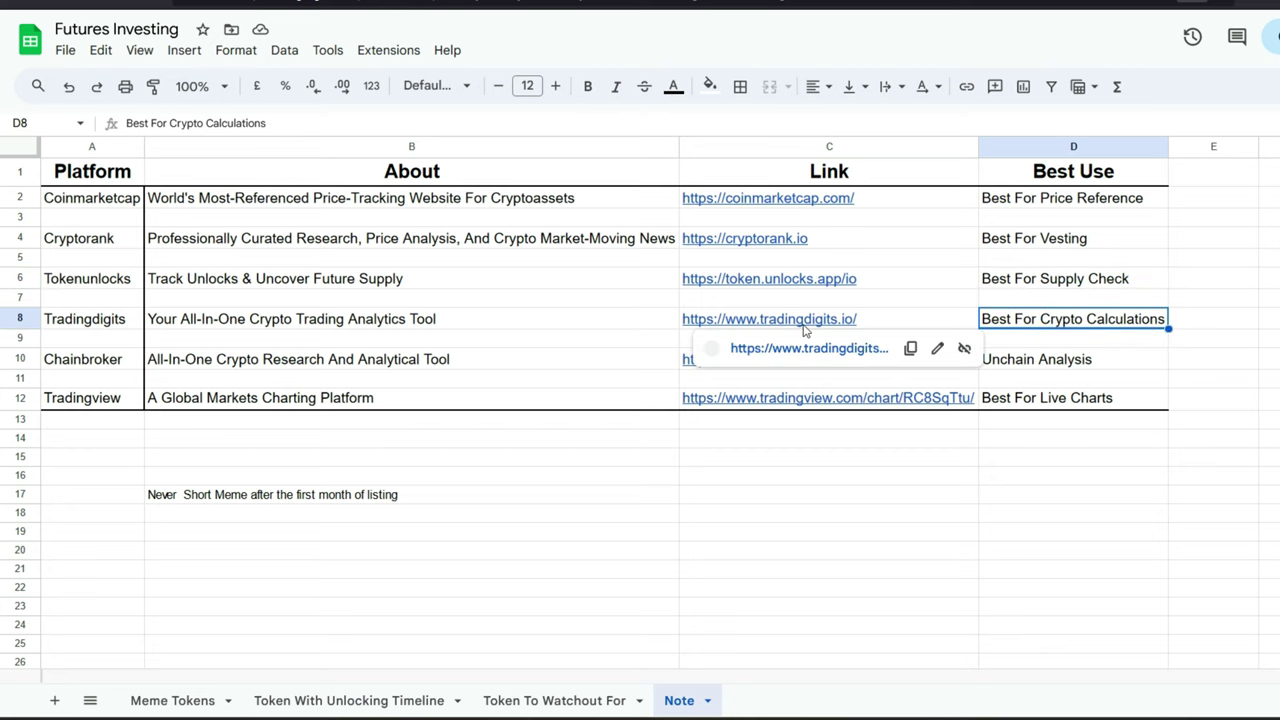
left_click(800, 326)
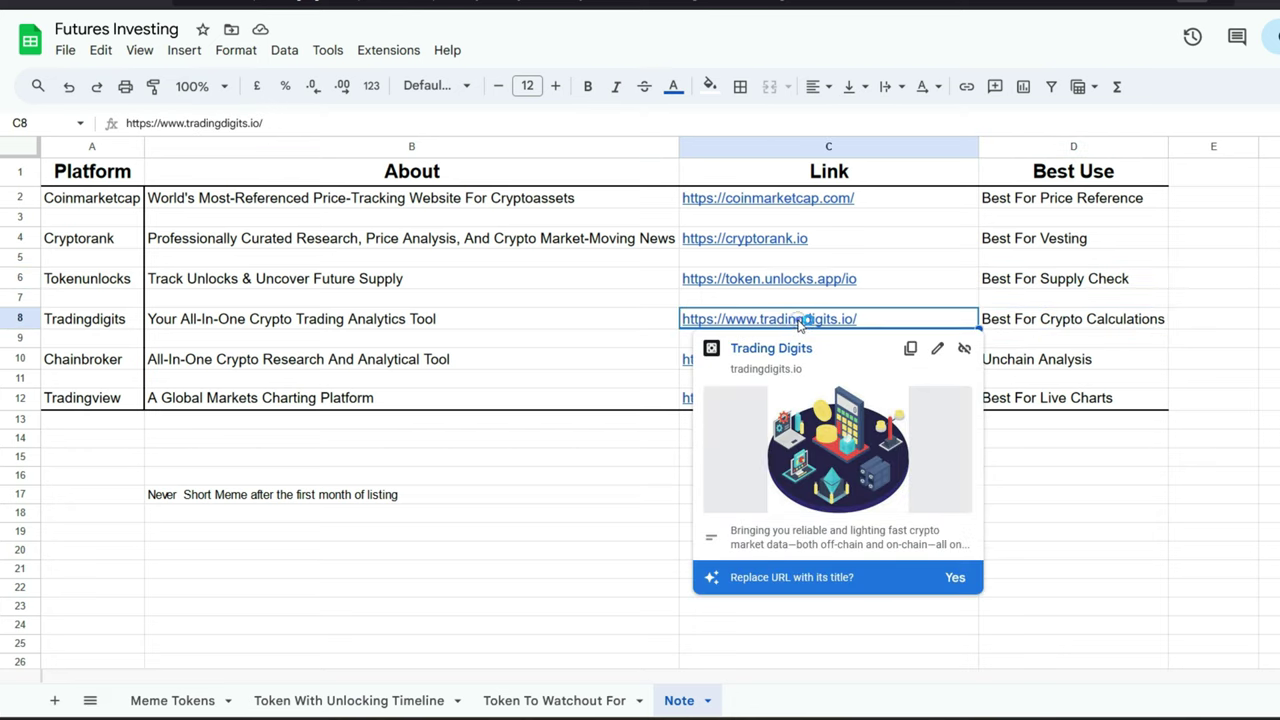
left_click(1046, 512)
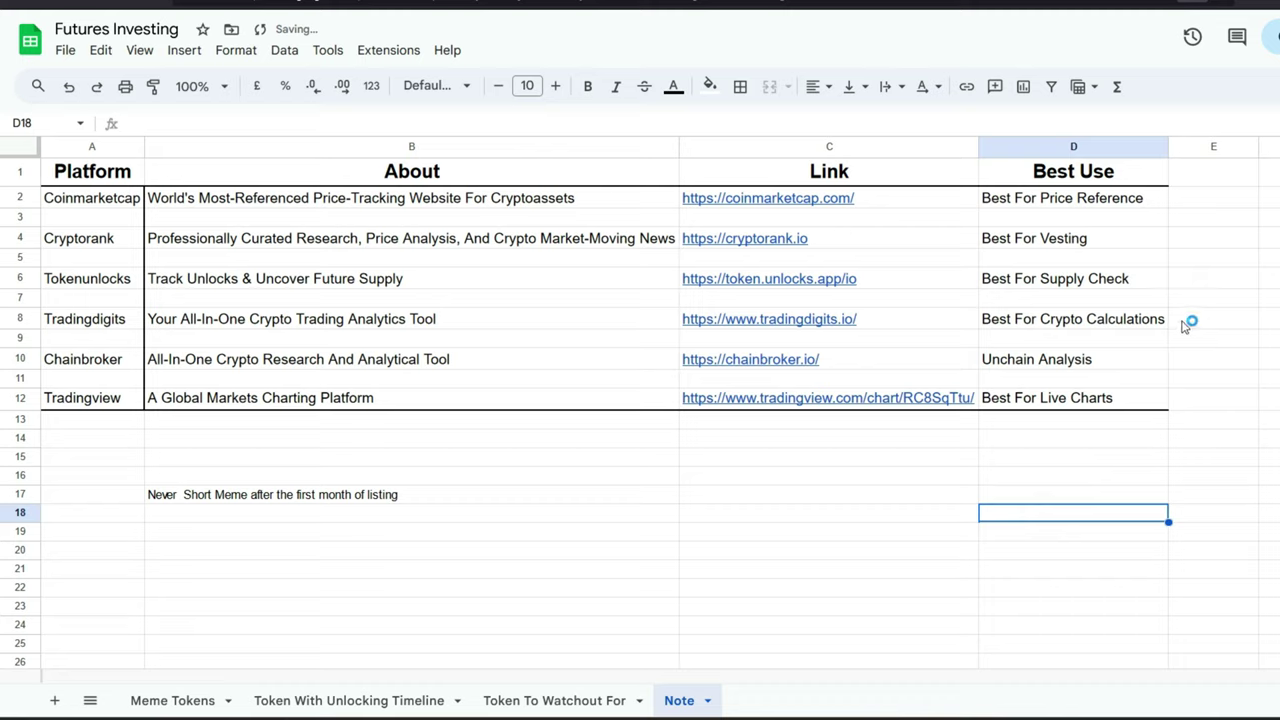